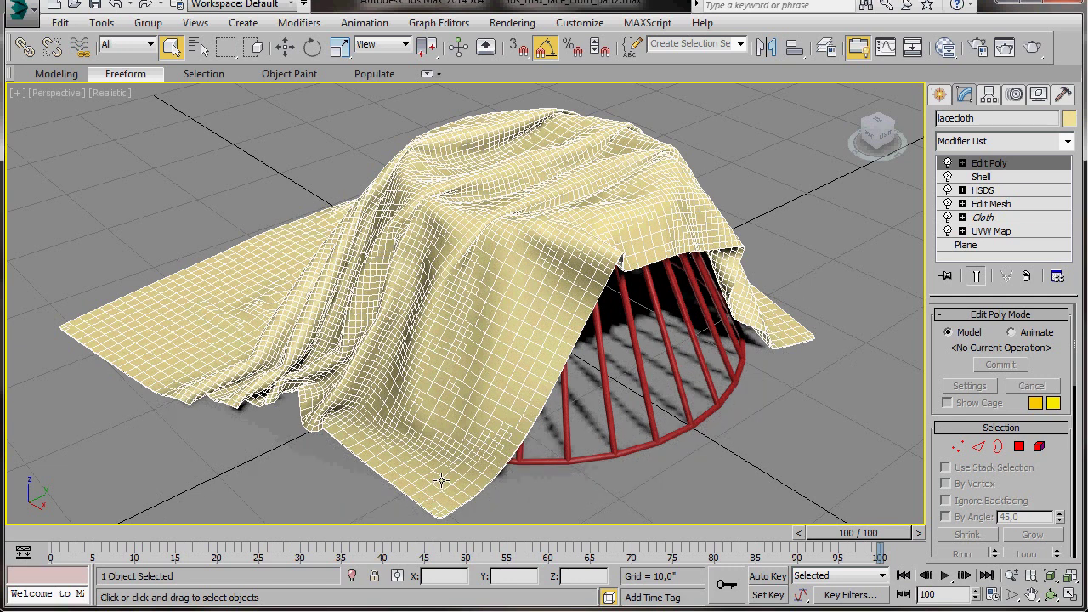
Step: Restore the four-viewport layout with Alt+W and select the ground plane
key(alt+w)
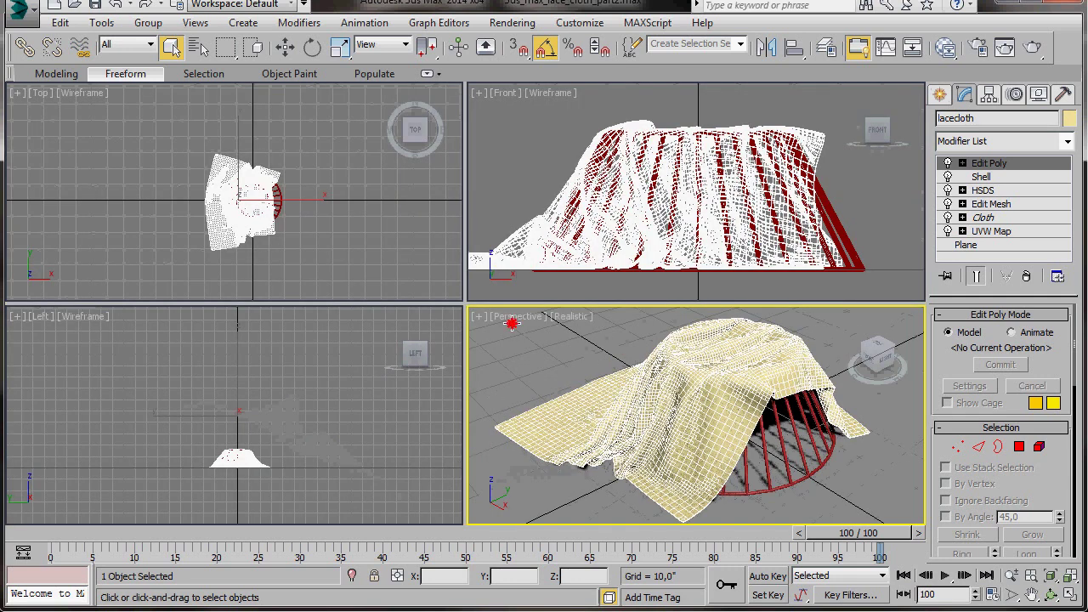
click(512, 323)
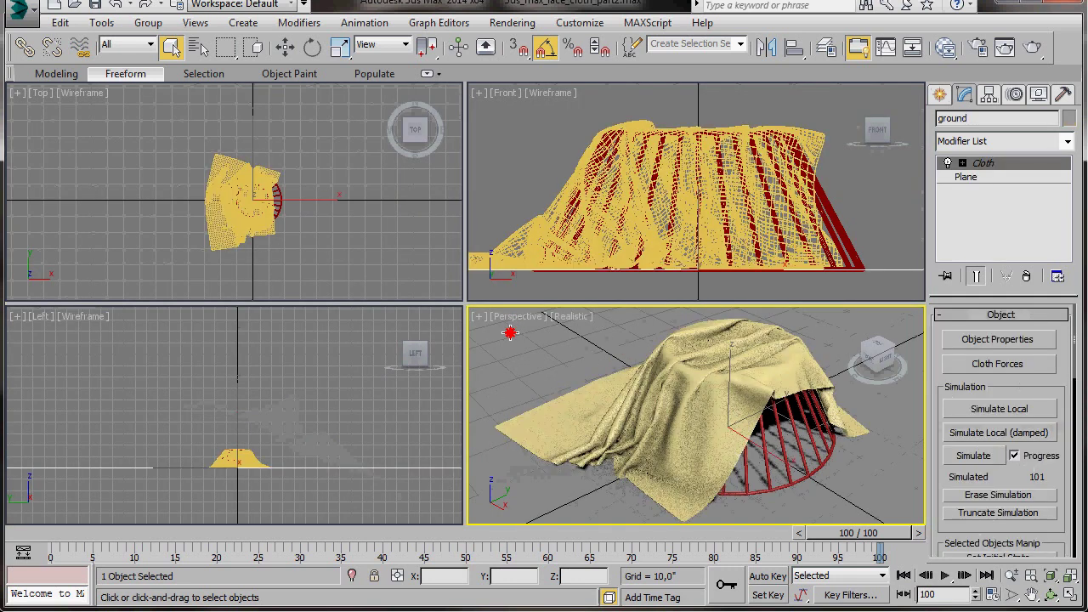
Step: Create Camera001 from the perspective view and turn on safe frames in its viewport
click(193, 24)
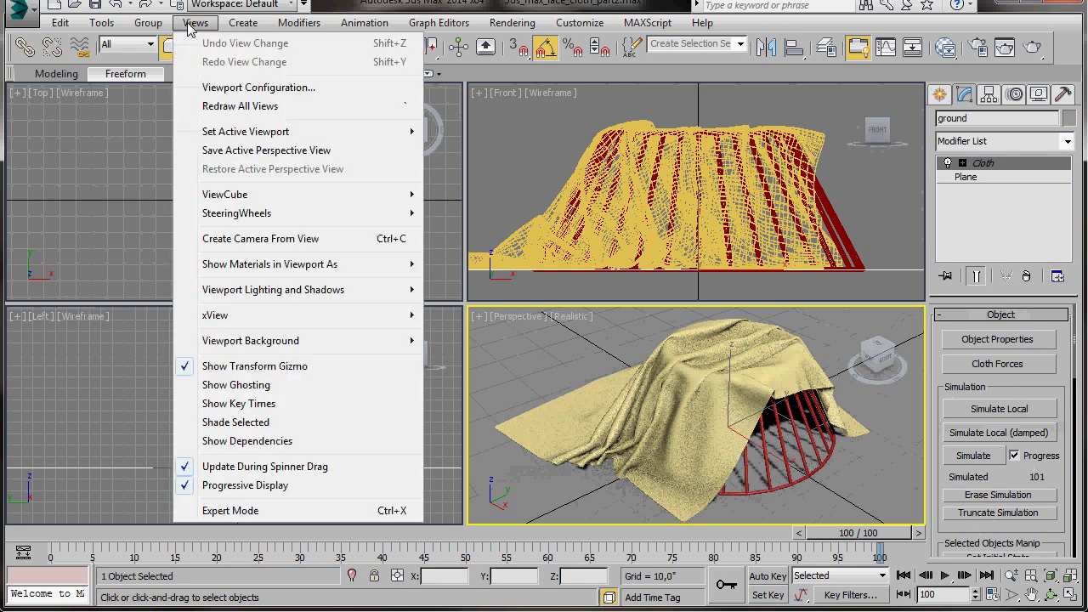
click(207, 241)
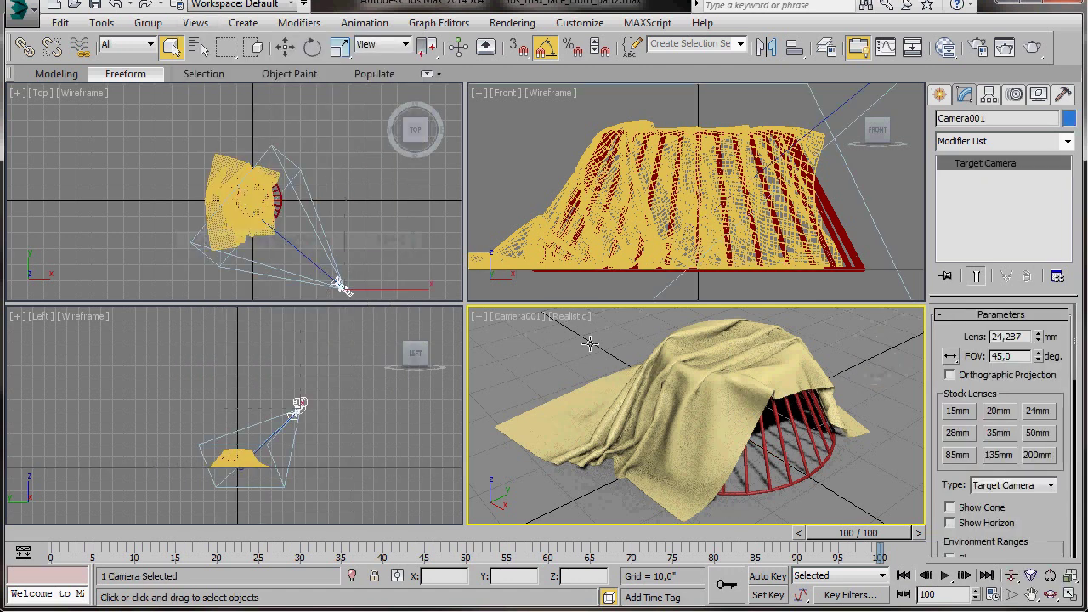
click(509, 318)
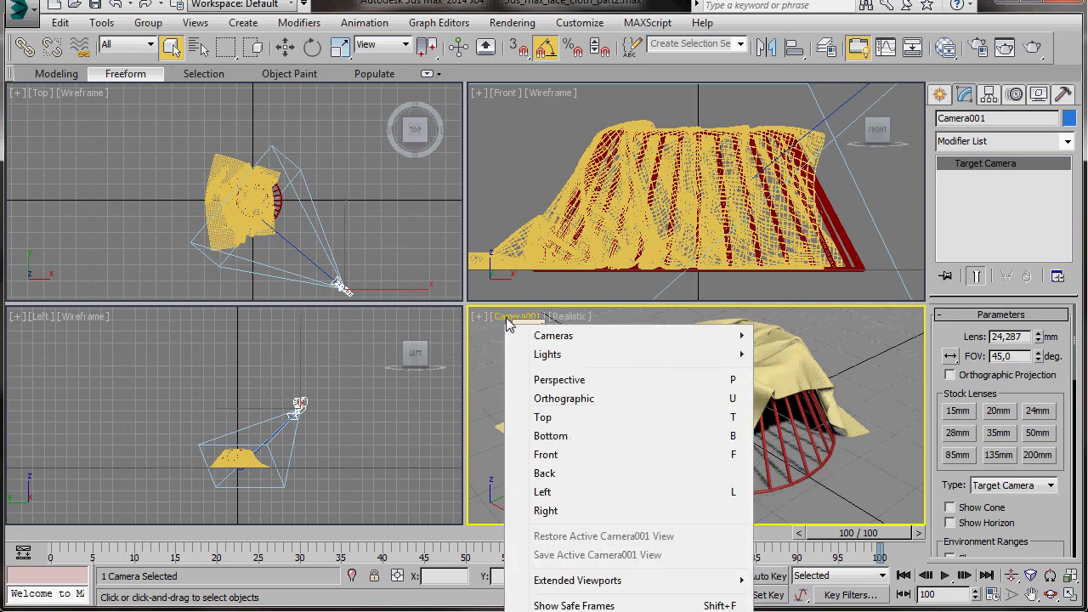
click(567, 607)
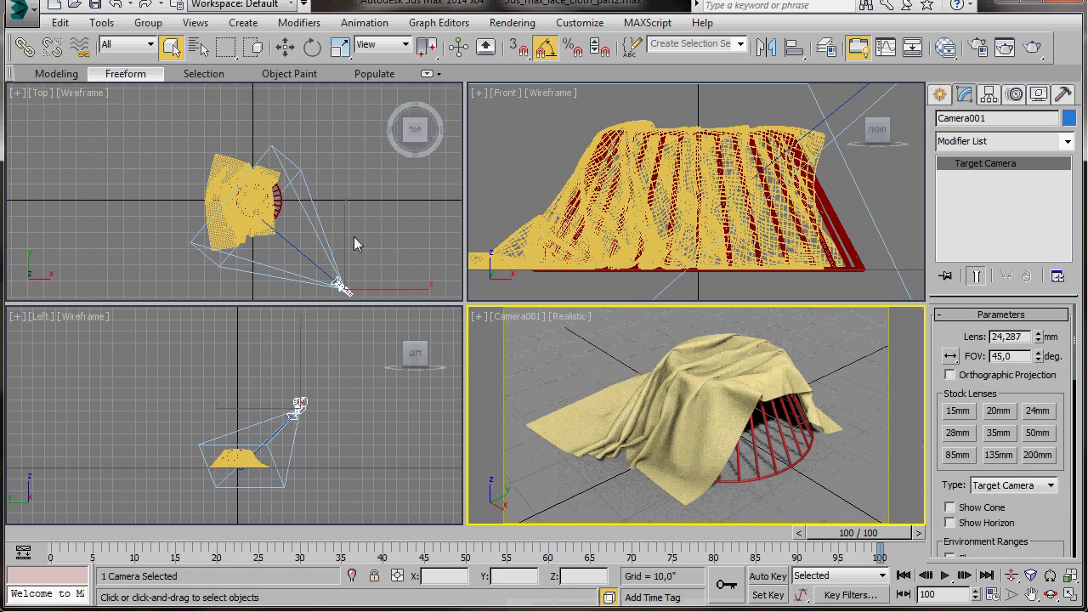
middle_drag(354, 236, 324, 211)
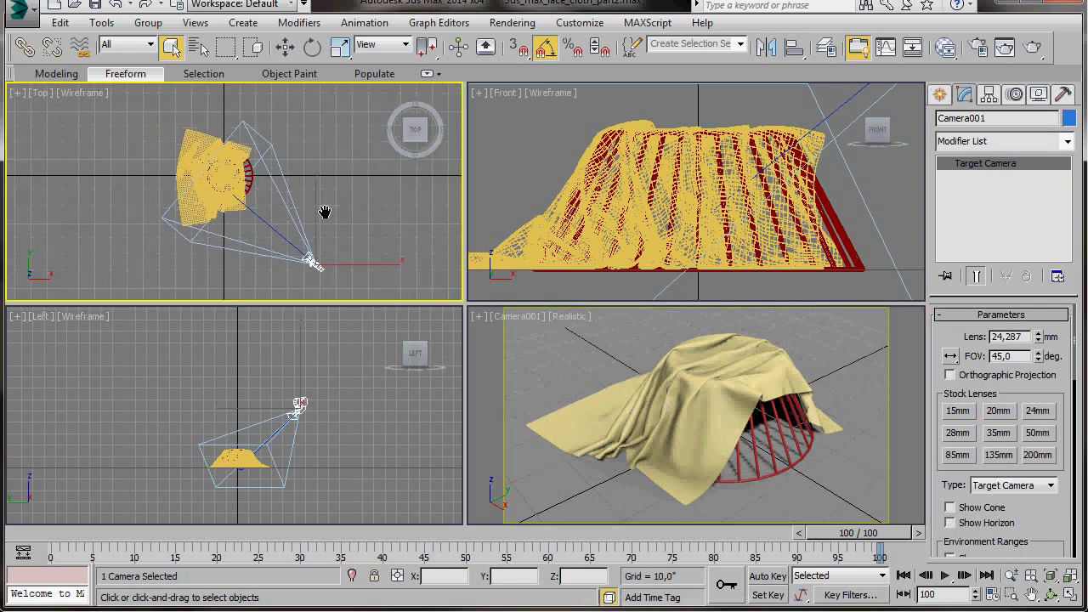
Step: Place a standard mr Area Spot light in the Top view, aimed at the cloth
click(940, 95)
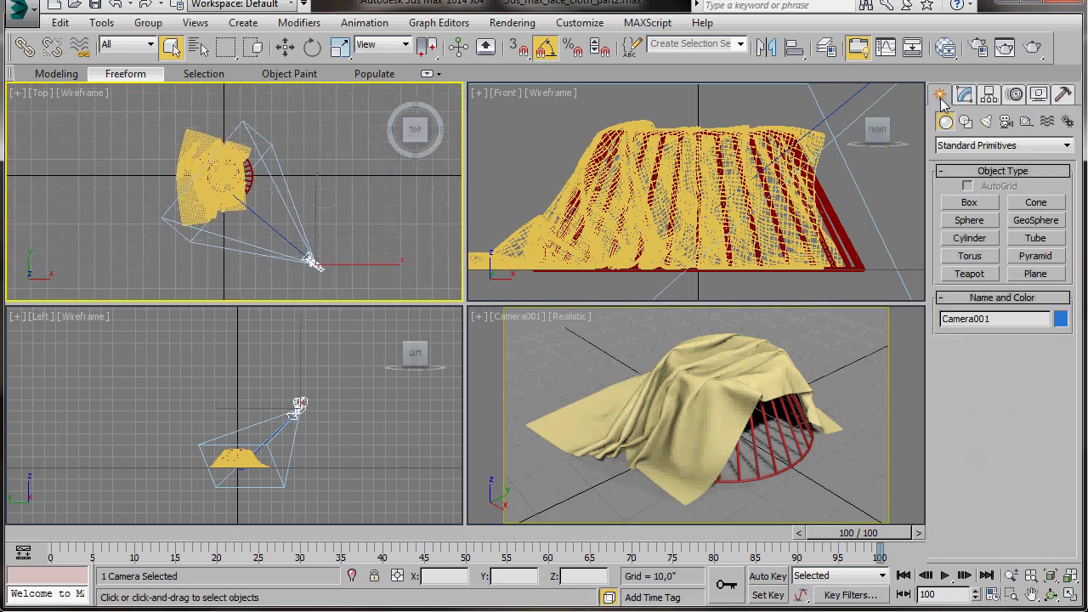
click(987, 123)
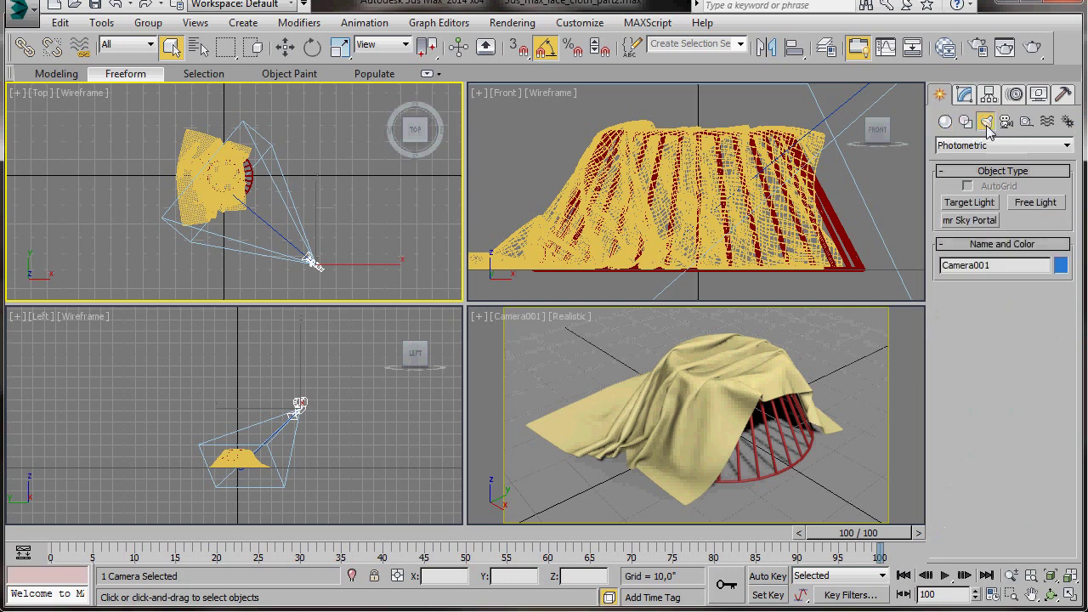
click(1066, 145)
click(1000, 173)
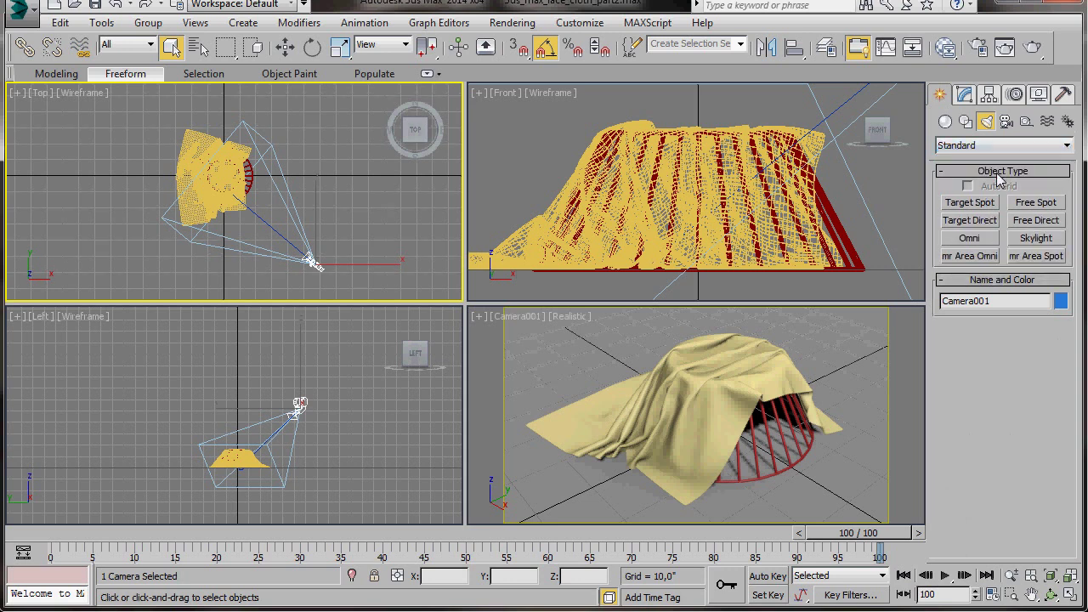
click(1034, 259)
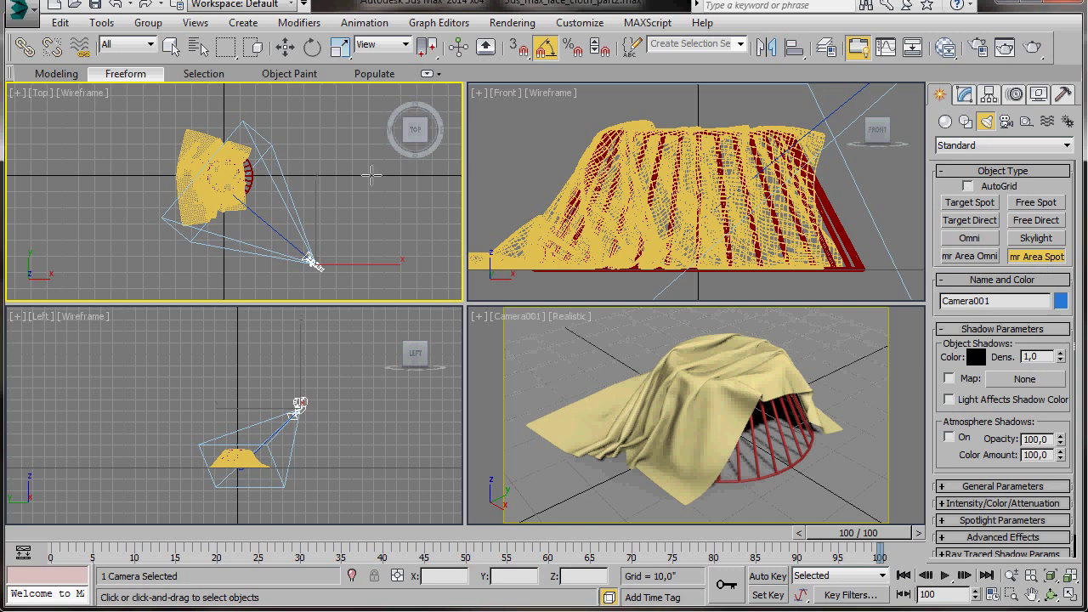
drag(367, 177, 223, 177)
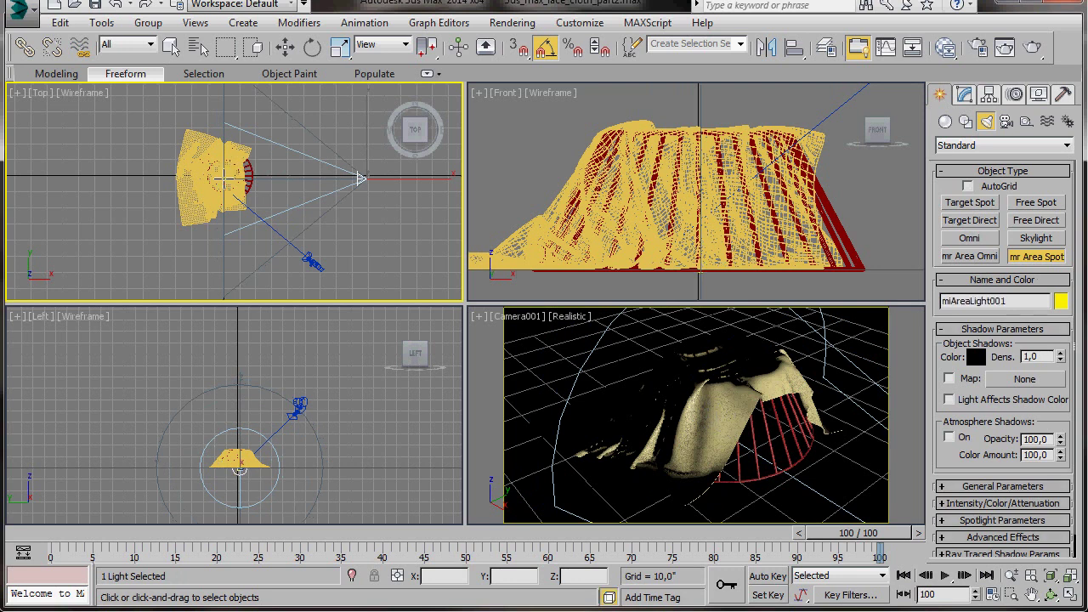
right_click(357, 258)
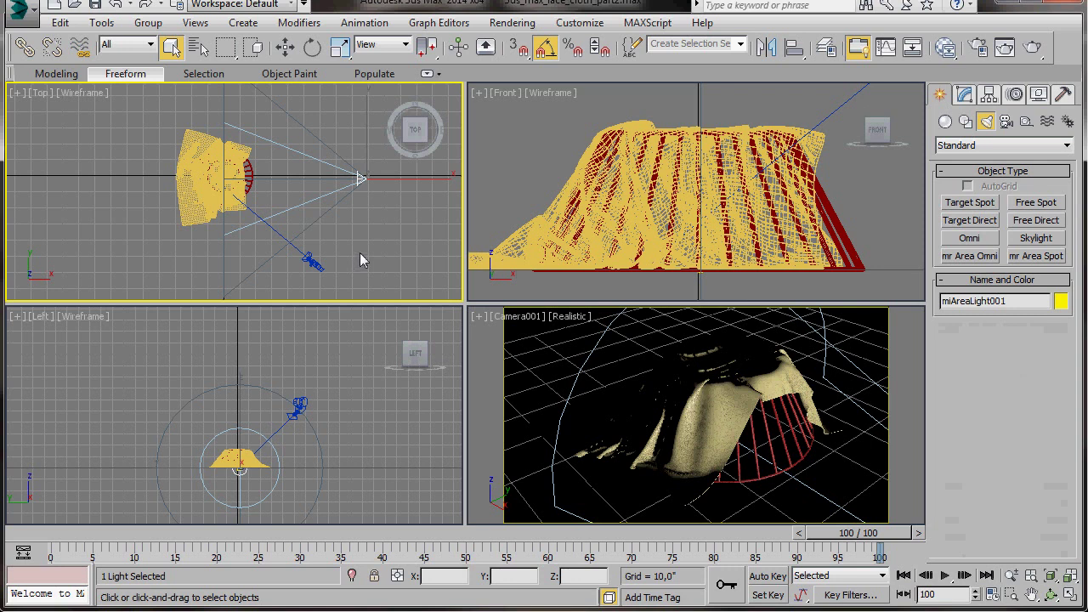
Step: Move the area spot light up in the Front view to about Z 75
right_click(361, 253)
click(378, 265)
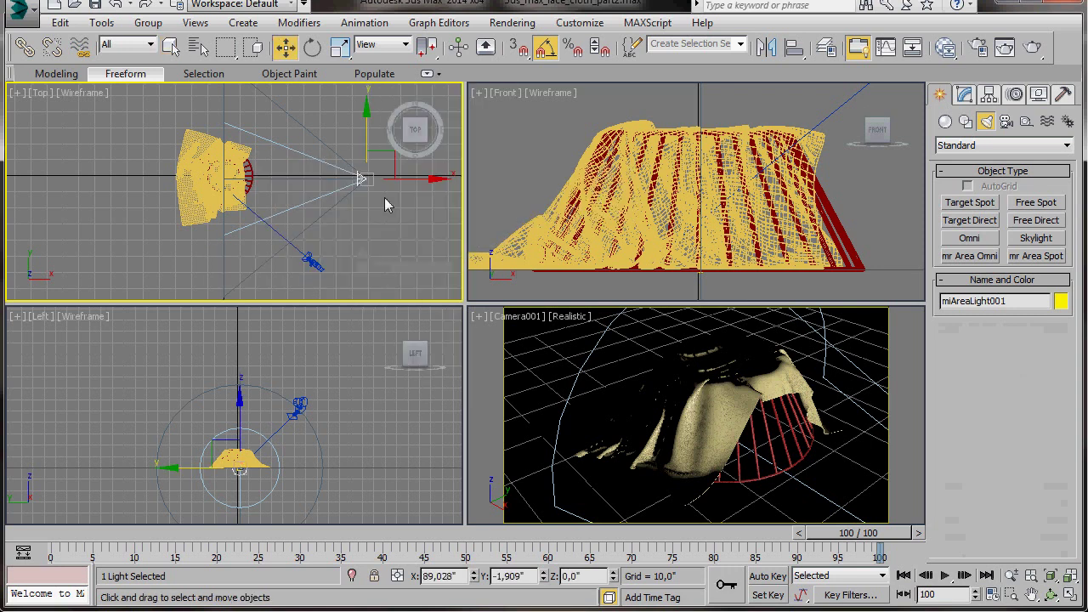
middle_drag(617, 193, 610, 215)
scroll(611, 215, down, 6)
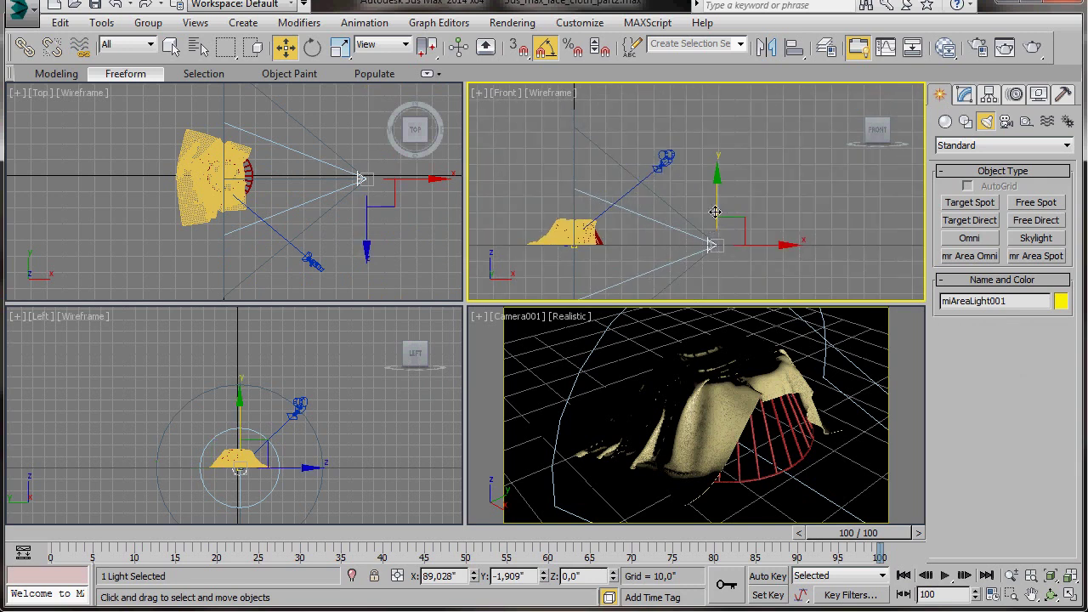
drag(717, 175, 717, 58)
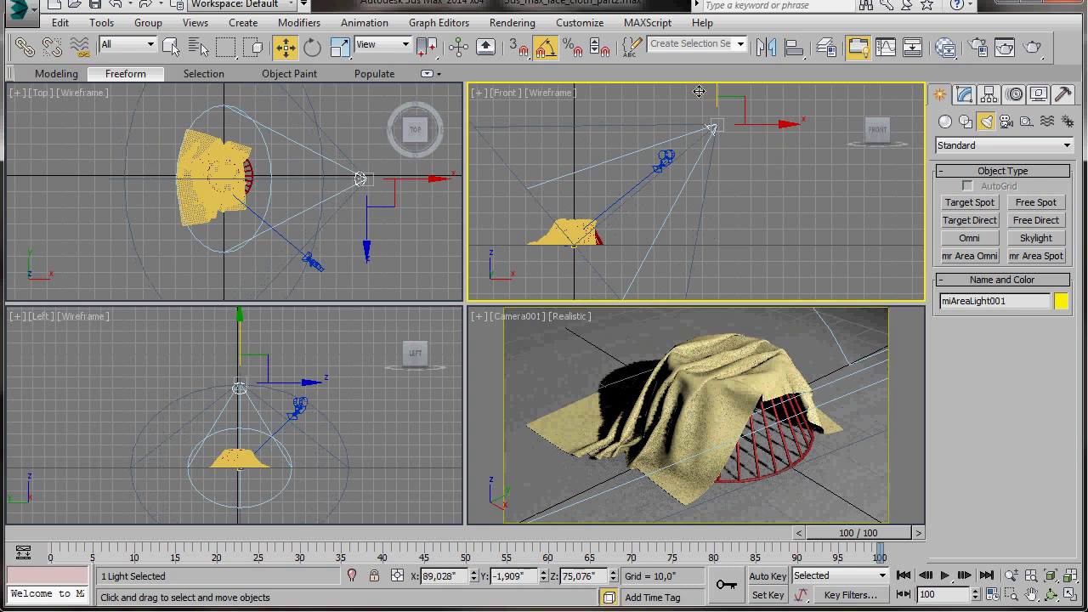
Step: Open miAreaLight001's Spotlight Parameters in the Modify panel
middle_drag(738, 243, 794, 228)
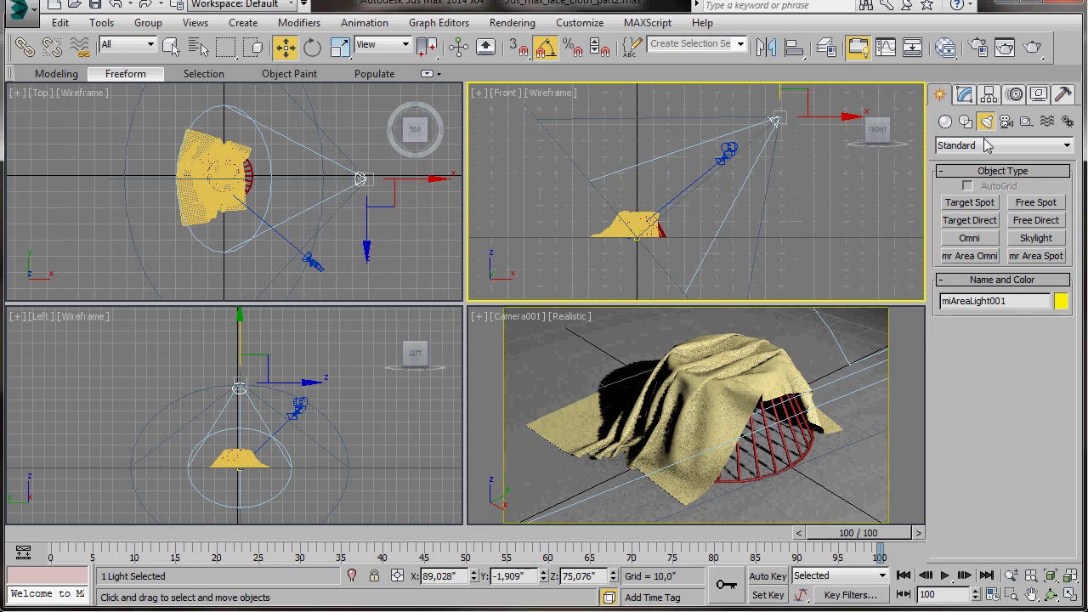
click(965, 95)
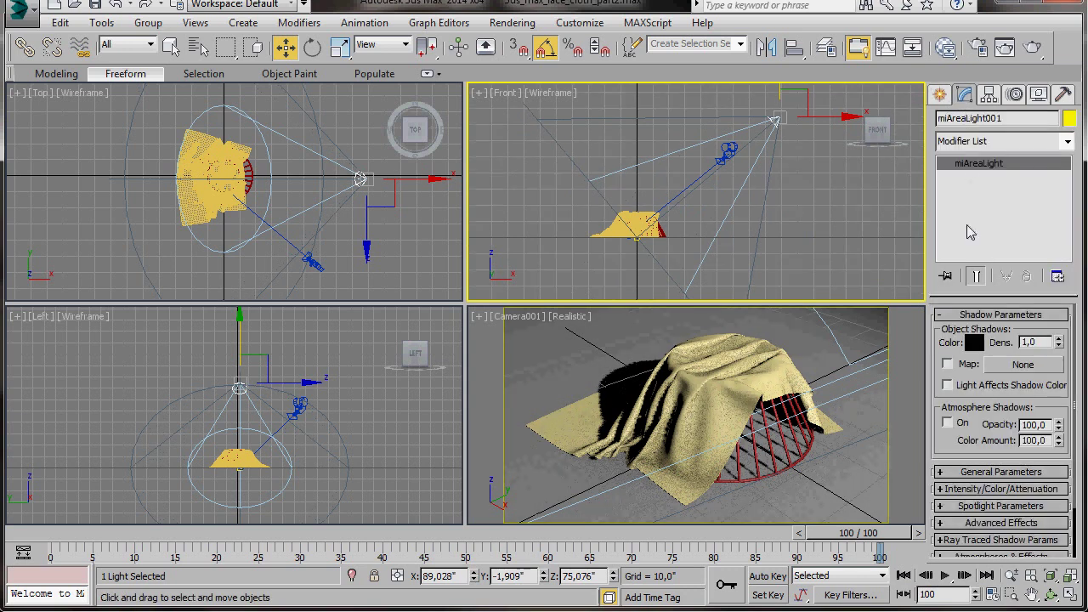
scroll(970, 414, down, 2)
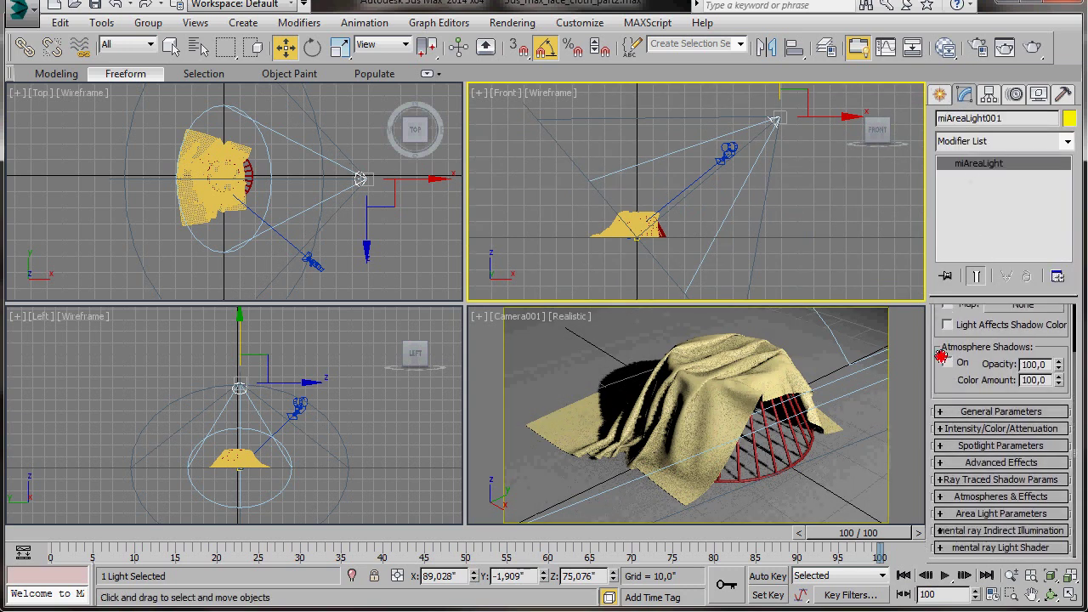
click(942, 413)
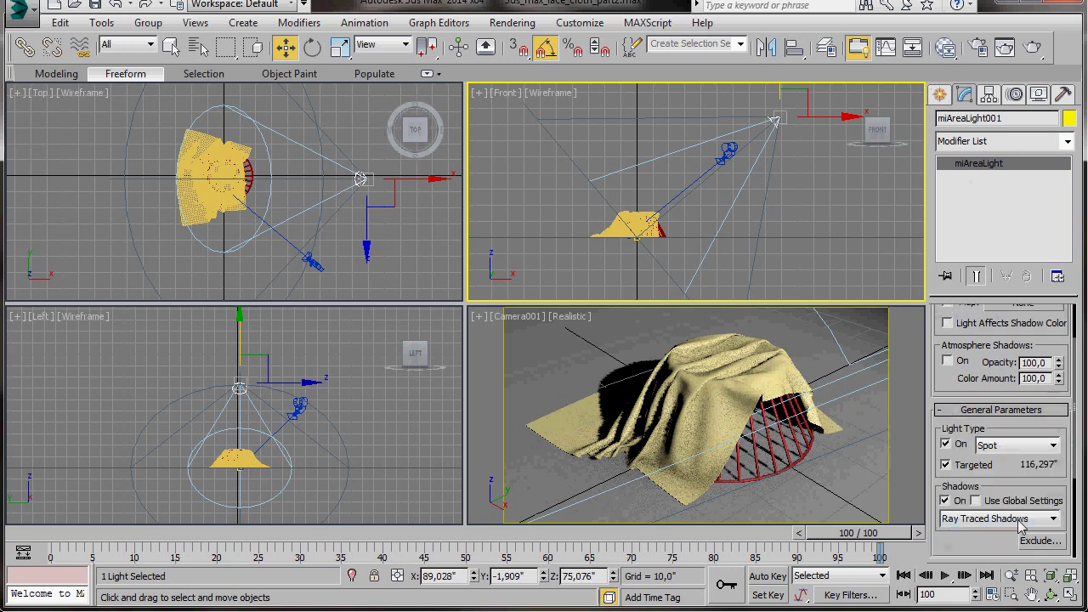
drag(950, 540, 945, 399)
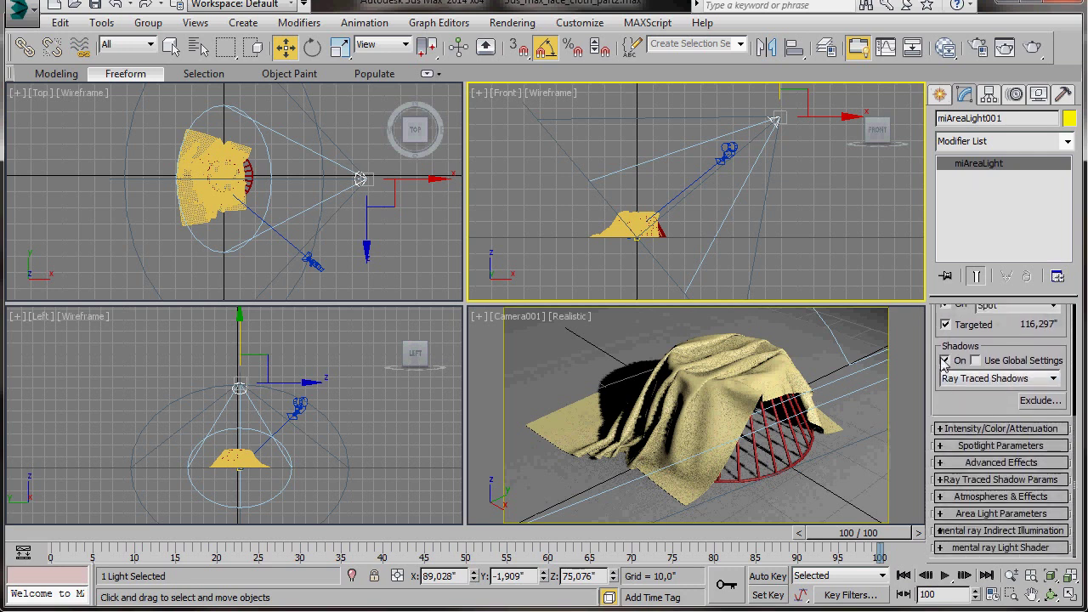
click(945, 429)
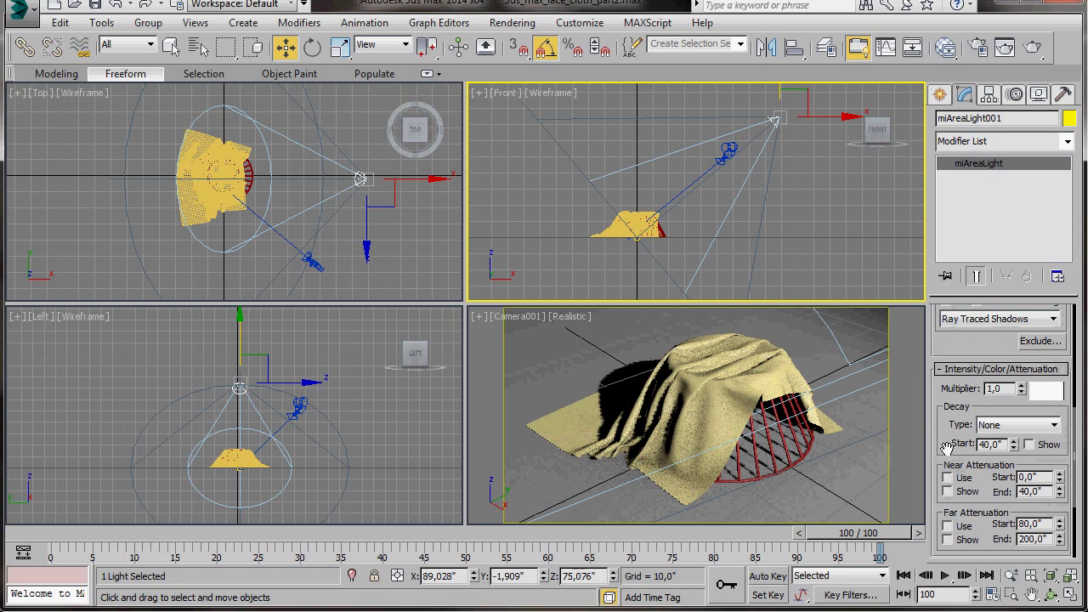
drag(944, 511, 935, 390)
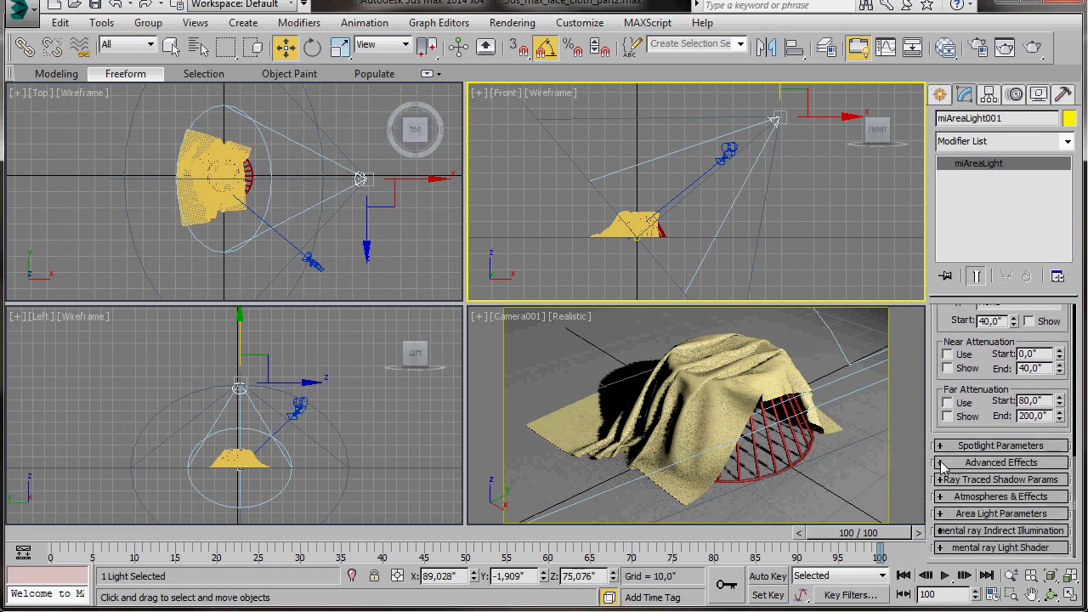
click(943, 444)
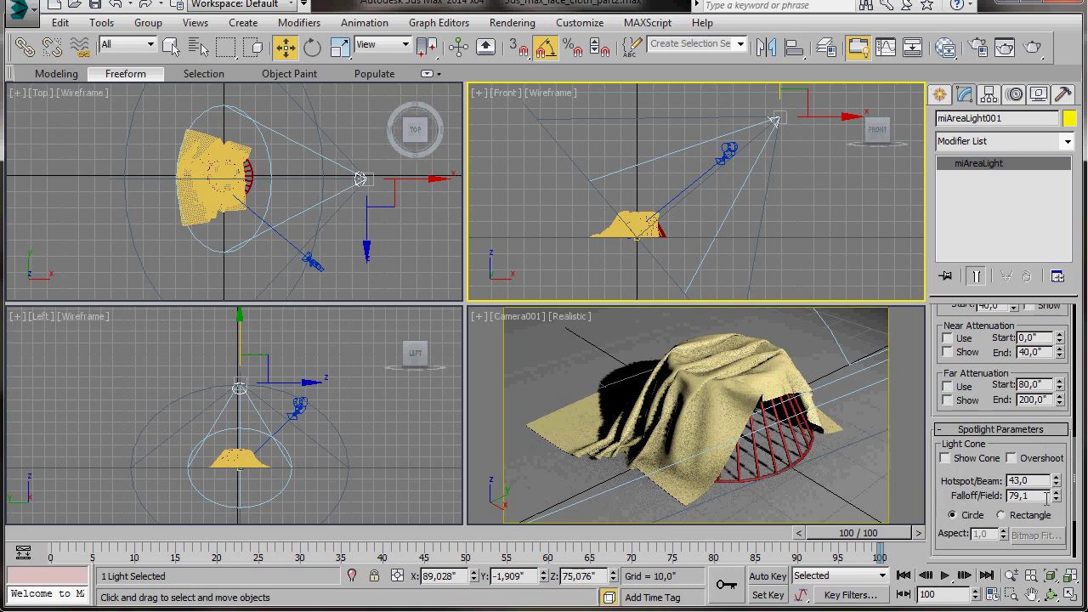
Step: Set Falloff/Field to 80, enable Overshoot, and expand Advanced Effects
drag(1046, 500, 999, 500)
text(80)
key(Return)
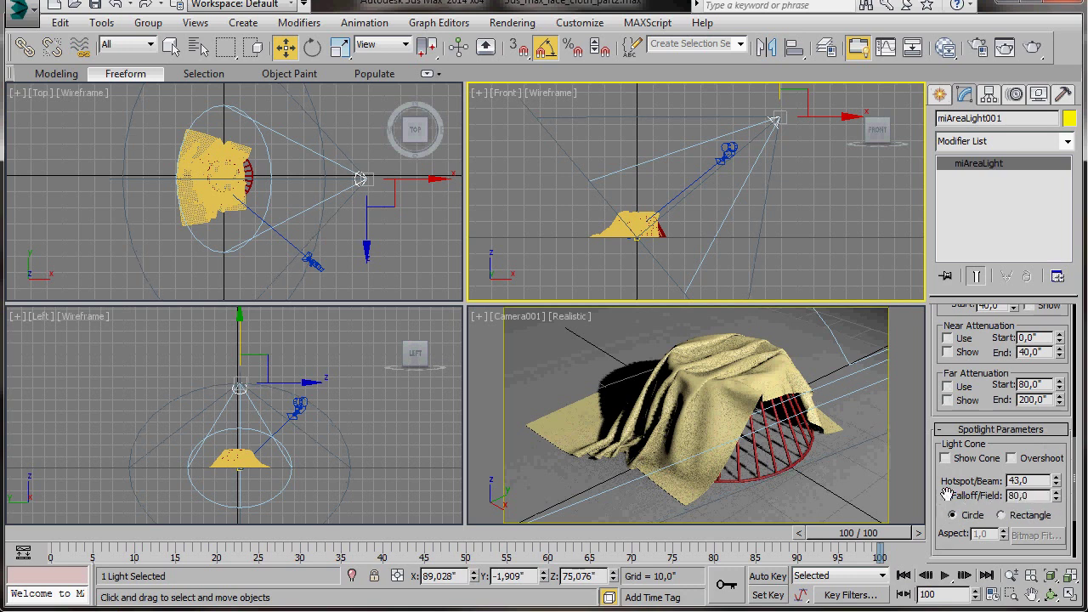
click(1012, 458)
scroll(940, 491, down, 3)
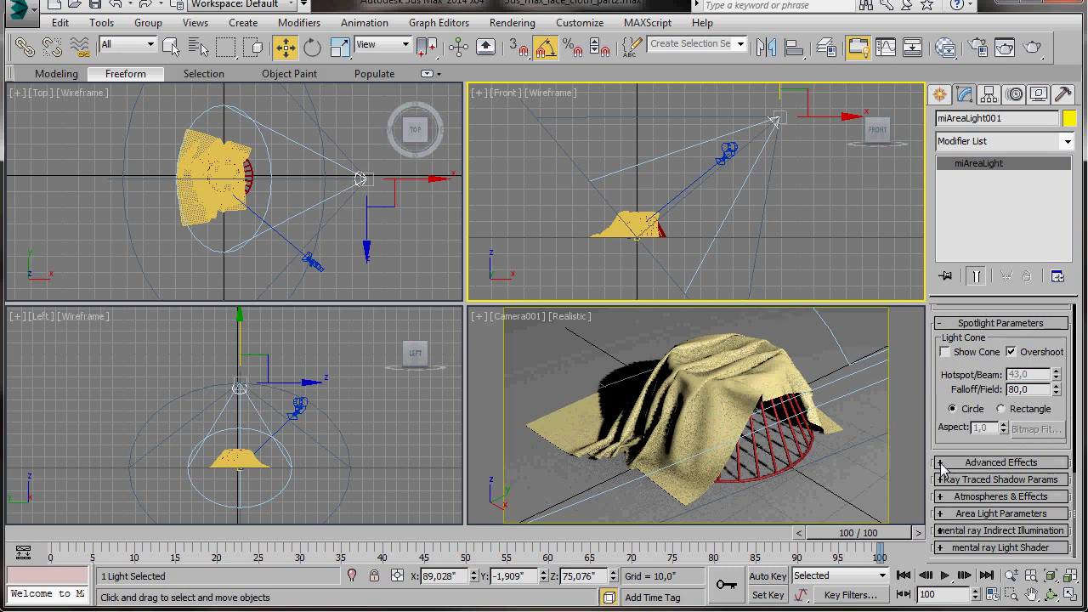
click(943, 464)
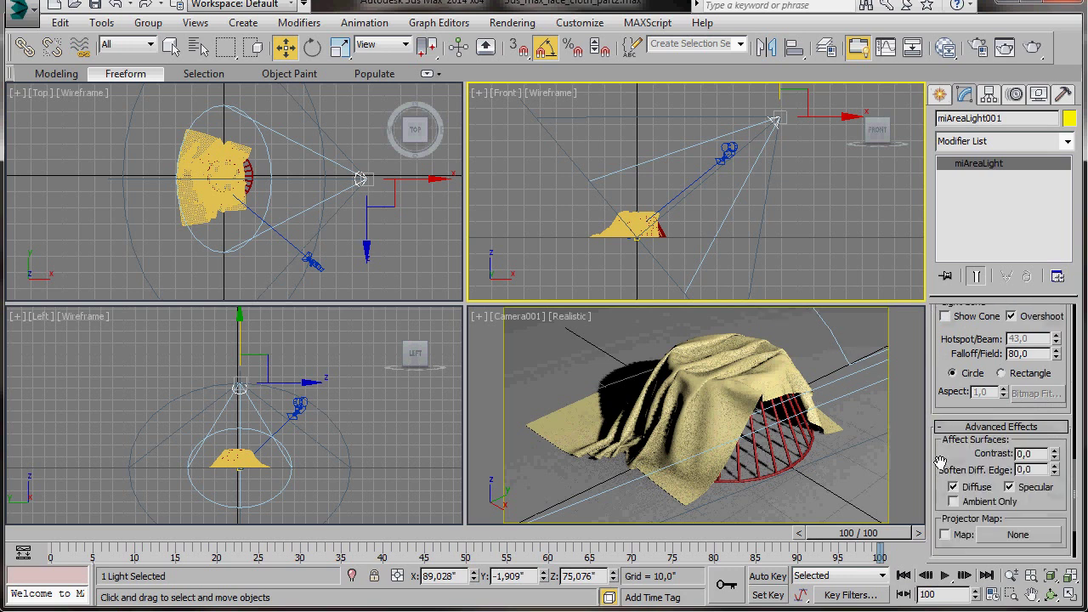
drag(942, 526, 943, 391)
Step: In Area Light Parameters choose Disc type, radius 20, and Samples U and V of 10
click(944, 514)
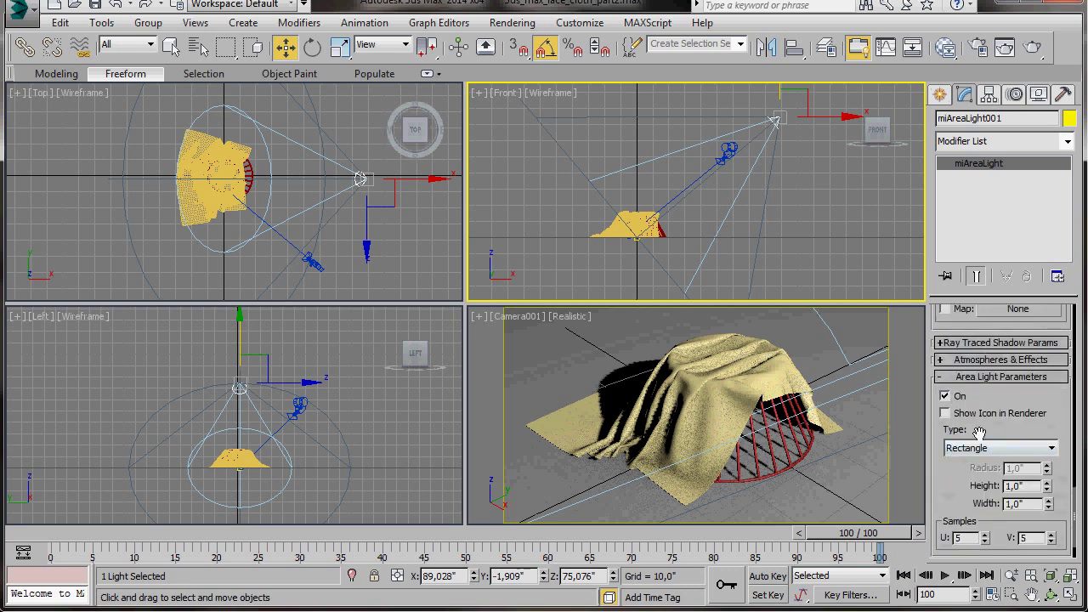
click(1053, 453)
click(982, 475)
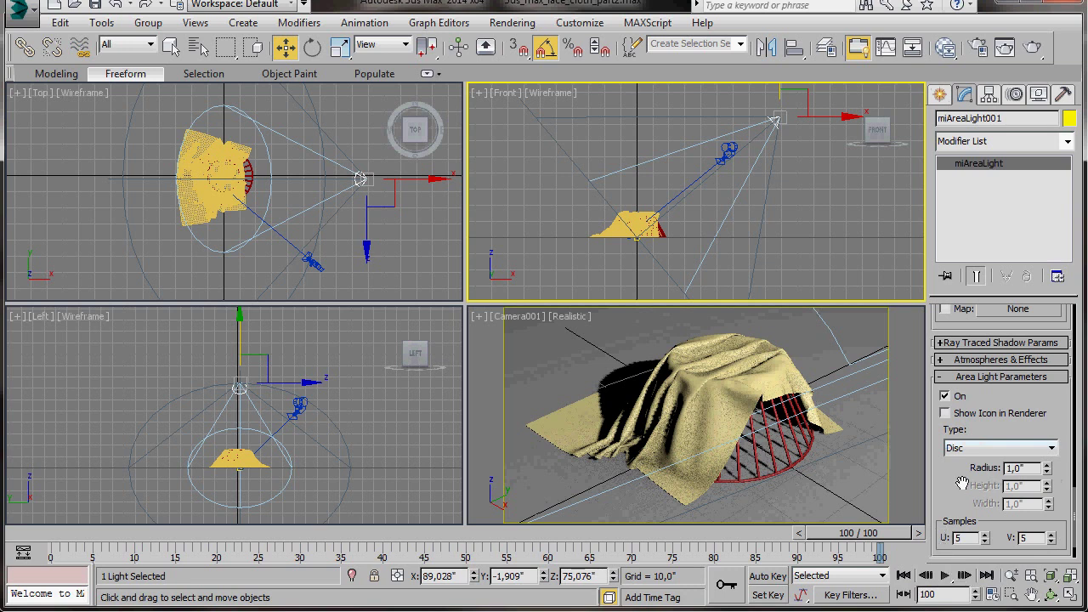
click(1029, 470)
text(20)
double_click(966, 537)
text(10)
double_click(1017, 537)
text(10)
Step: Place an mr Area Omni light near the cloth and lift it to about 57.8 units
click(940, 95)
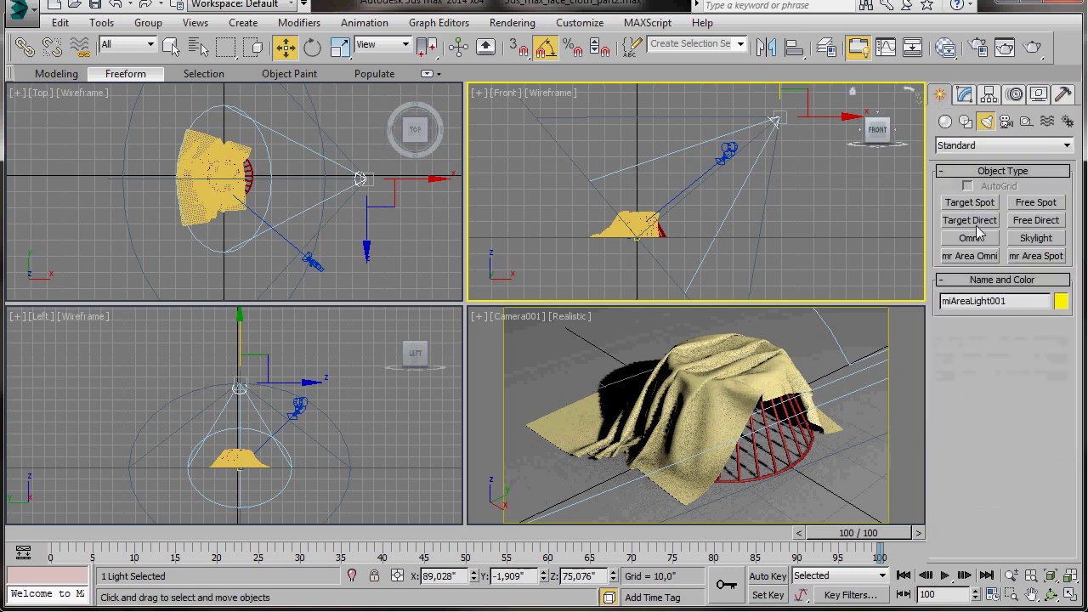
click(974, 258)
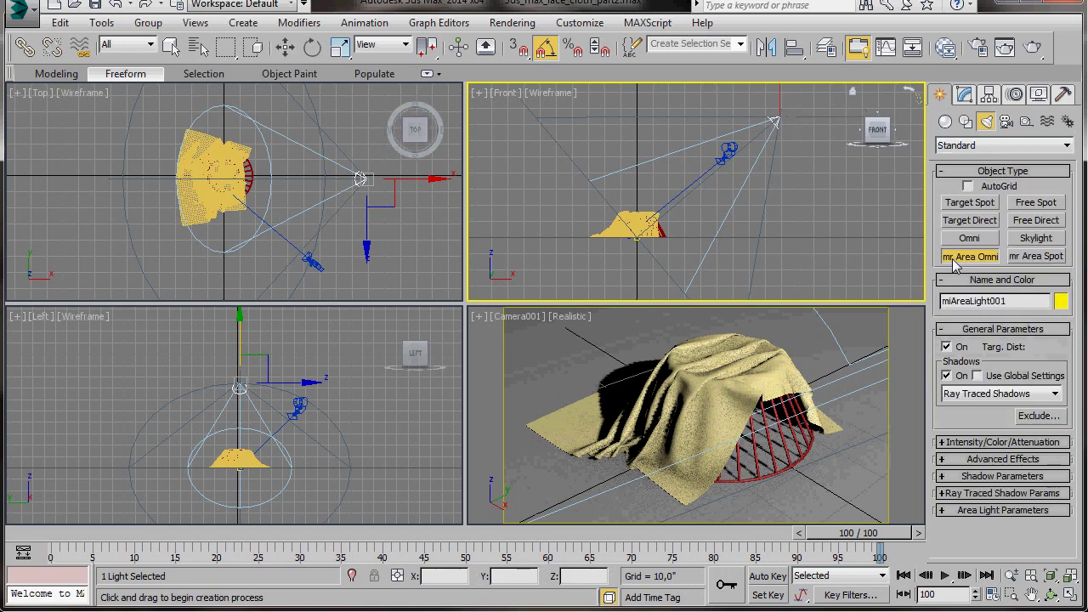
click(206, 280)
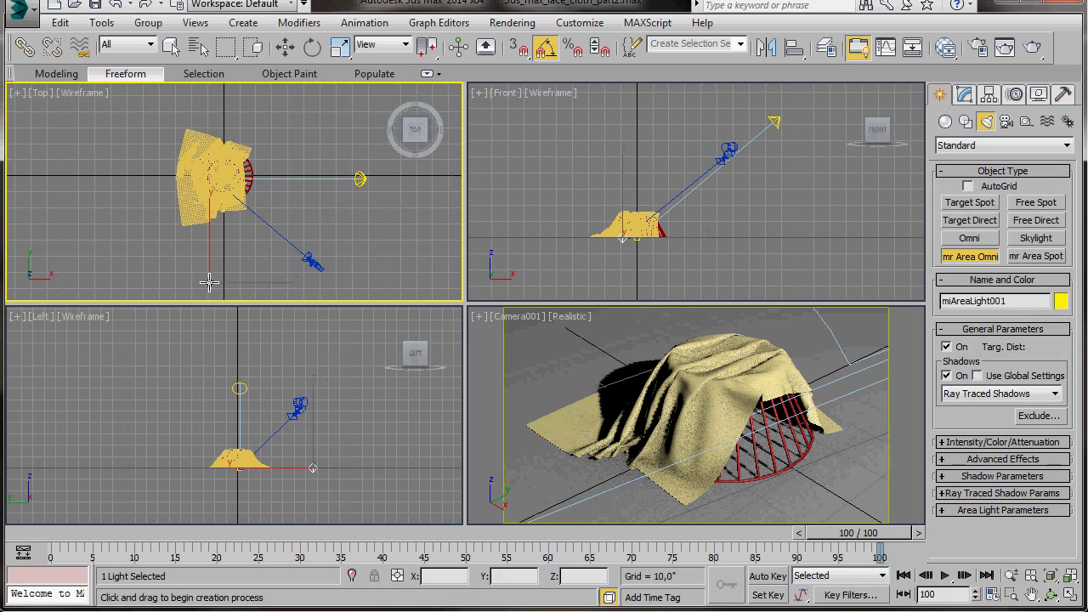
right_click(210, 283)
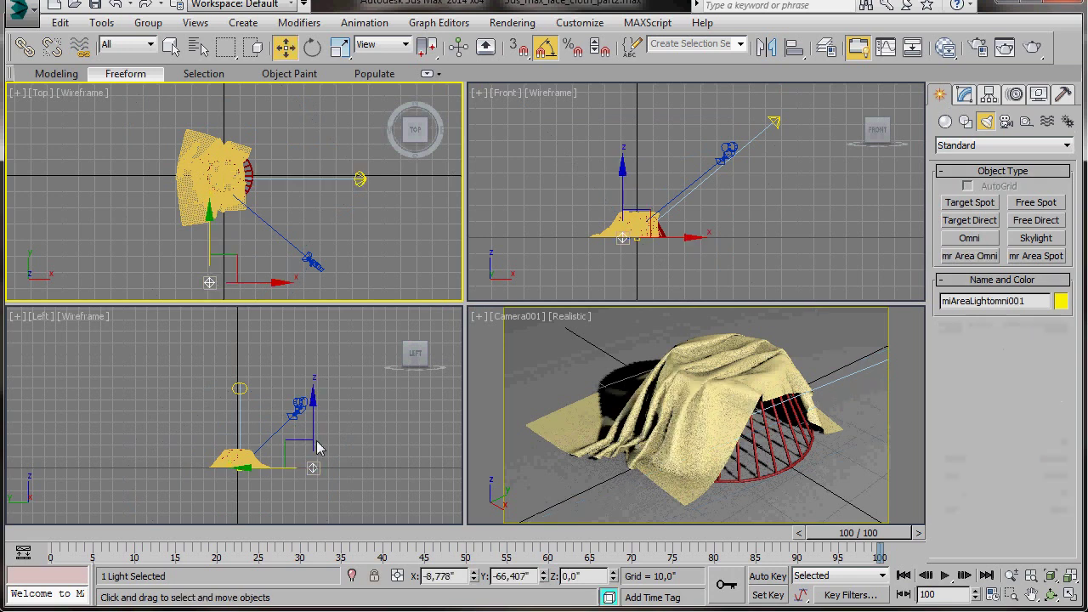
drag(313, 451, 313, 402)
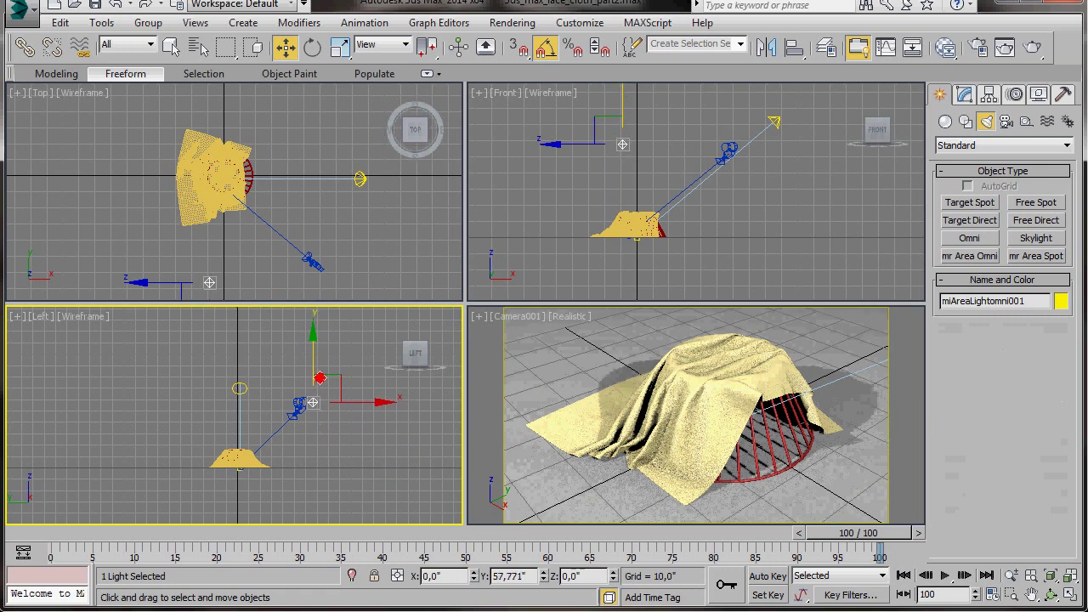
Step: Set miAreaLightomni001's Multiplier to 0,3 and uncheck Specular in Advanced Effects
click(965, 96)
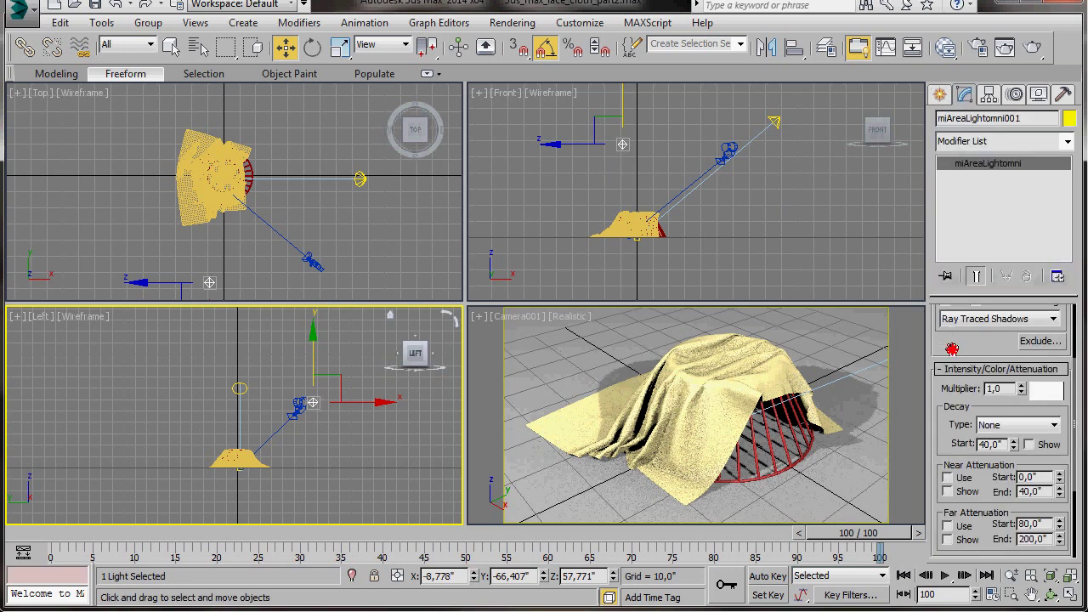
scroll(978, 383, up, 2)
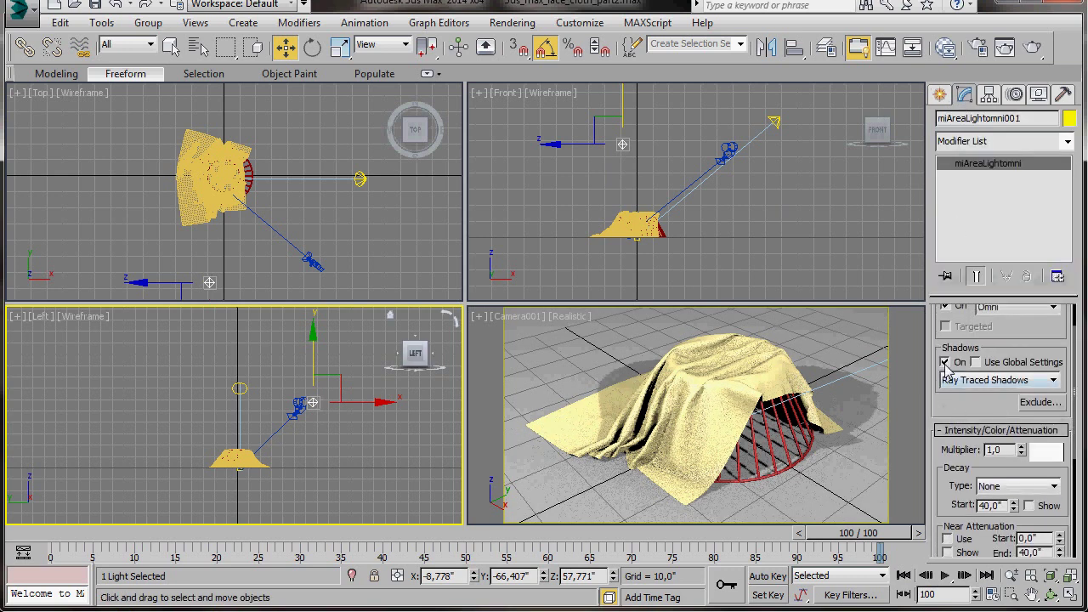
double_click(995, 450)
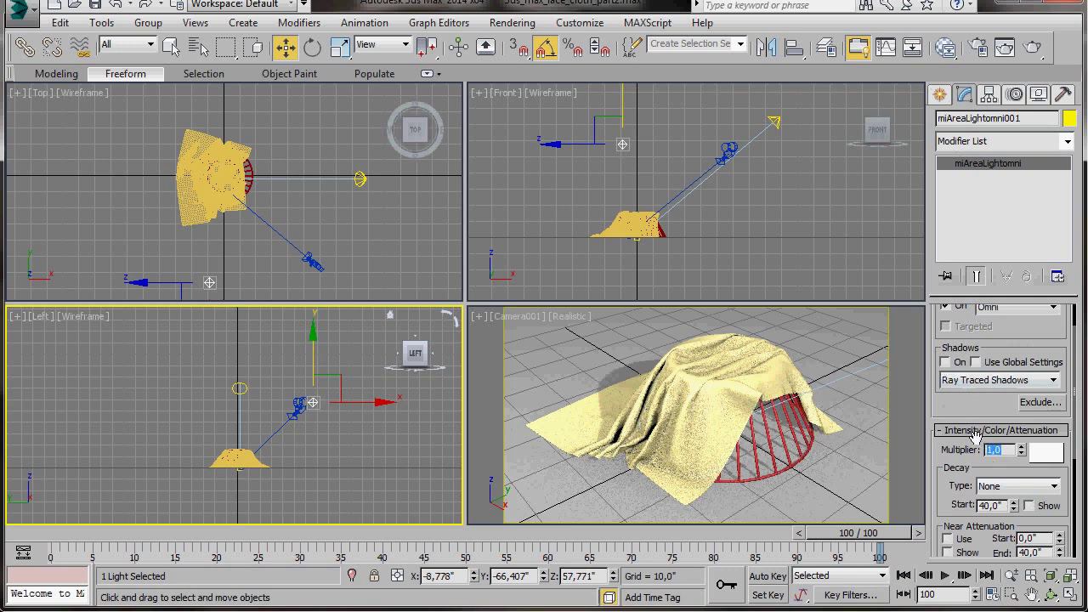
text(0,3)
key(Return)
scroll(941, 507, down, 5)
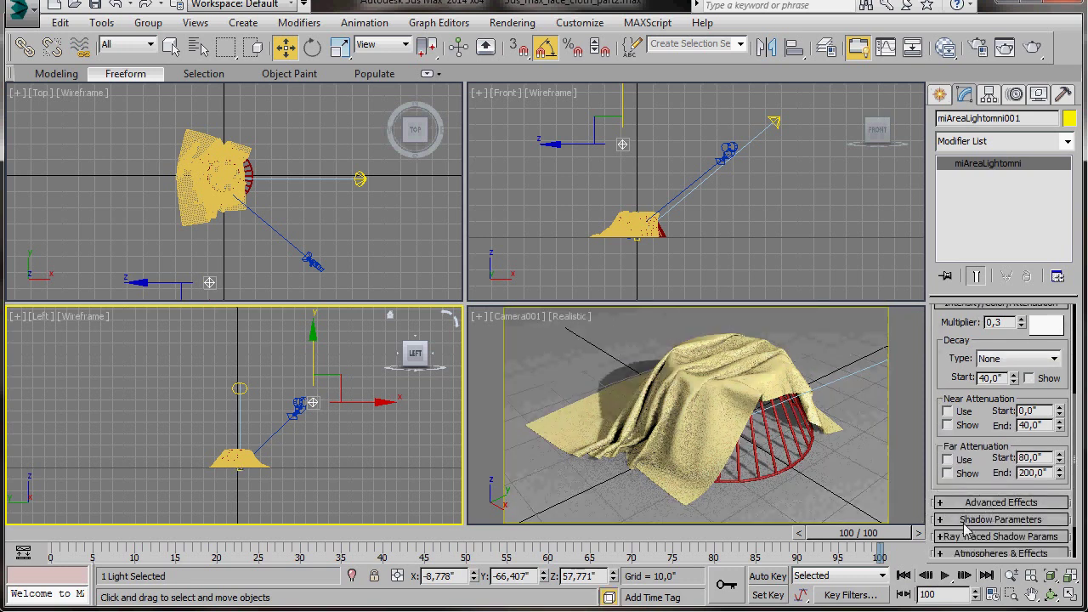
click(947, 503)
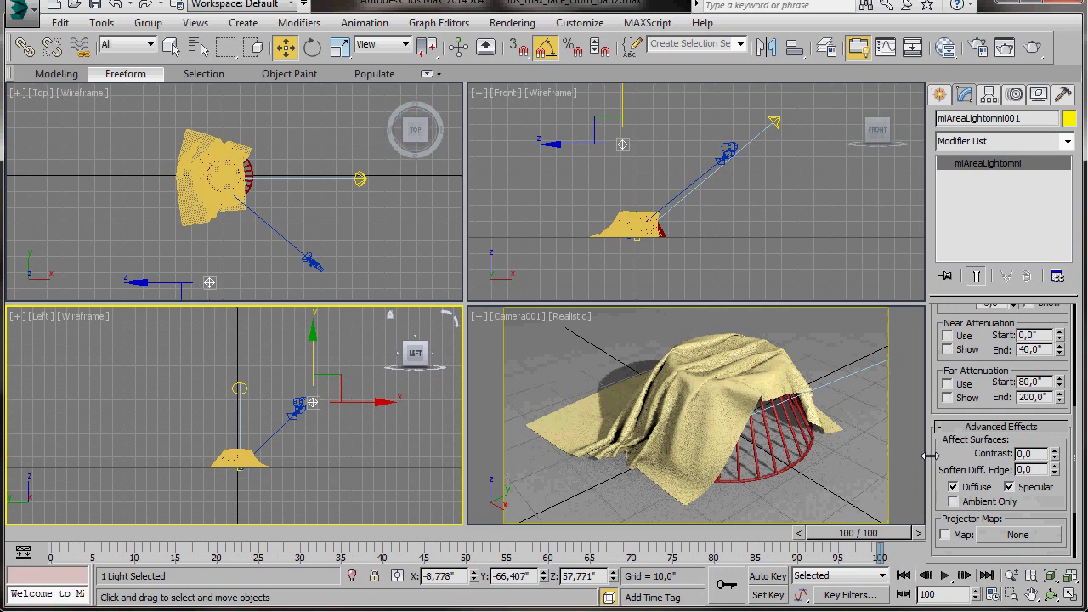
click(1014, 490)
click(210, 272)
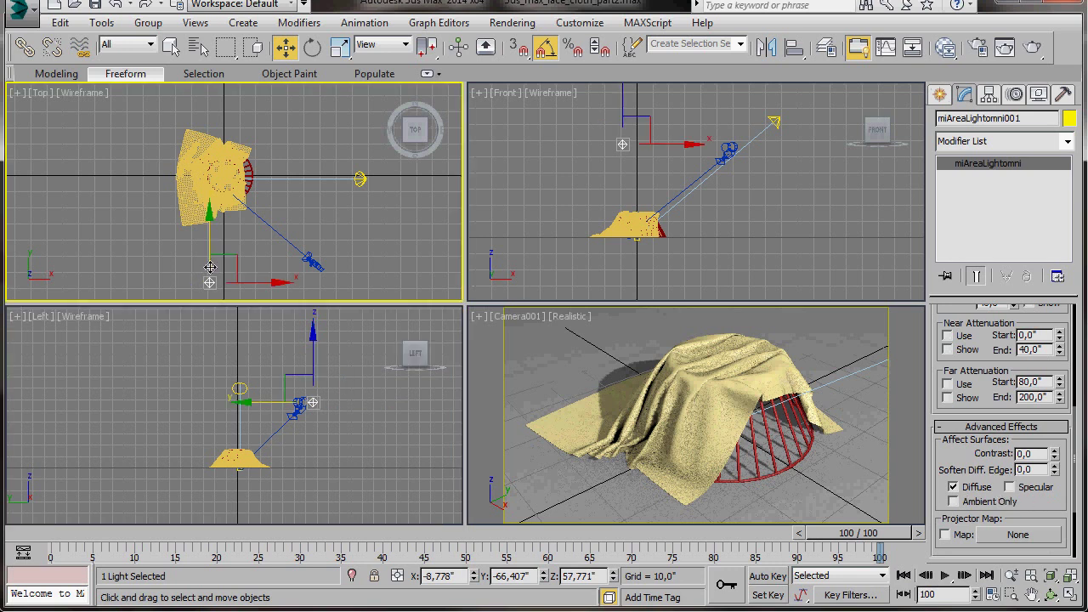
Step: Copy the omni light across the cloth, then move the clone left and down to about Z 41.3
shift+drag(223, 275, 223, 108)
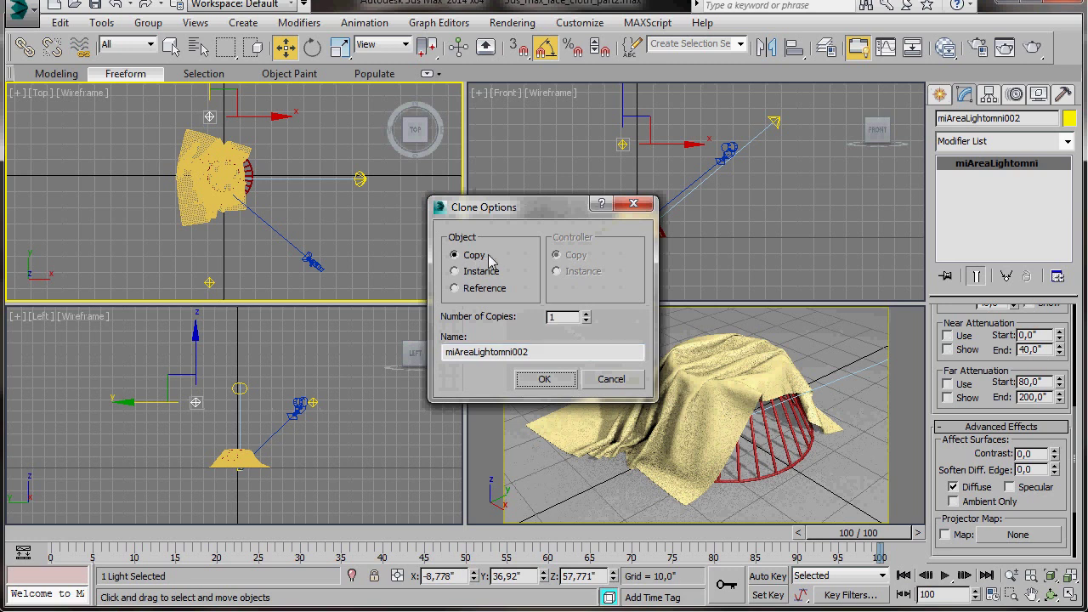
click(544, 380)
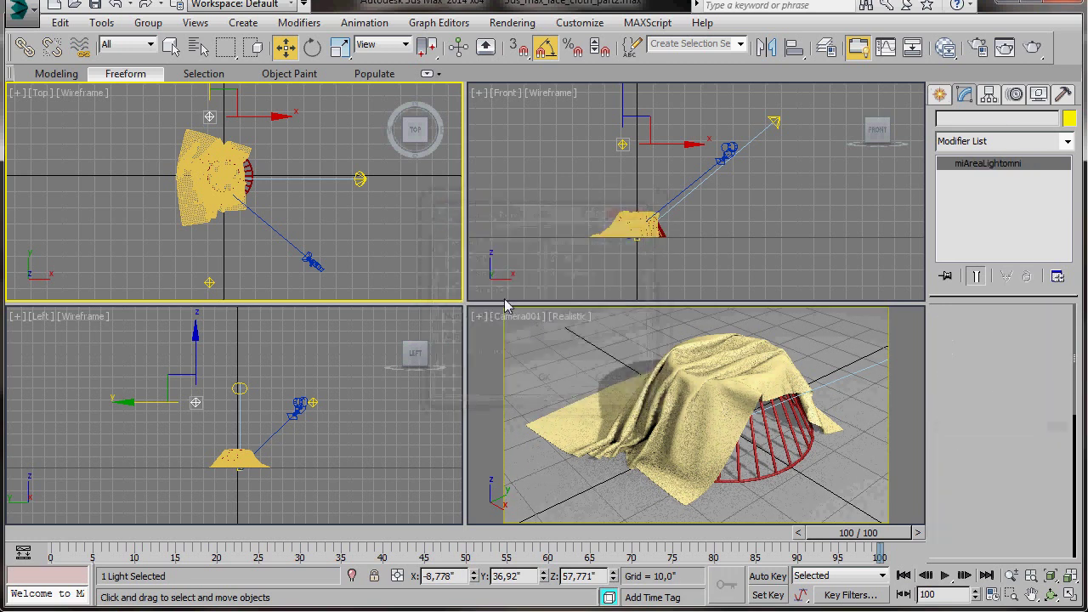
drag(274, 118, 233, 120)
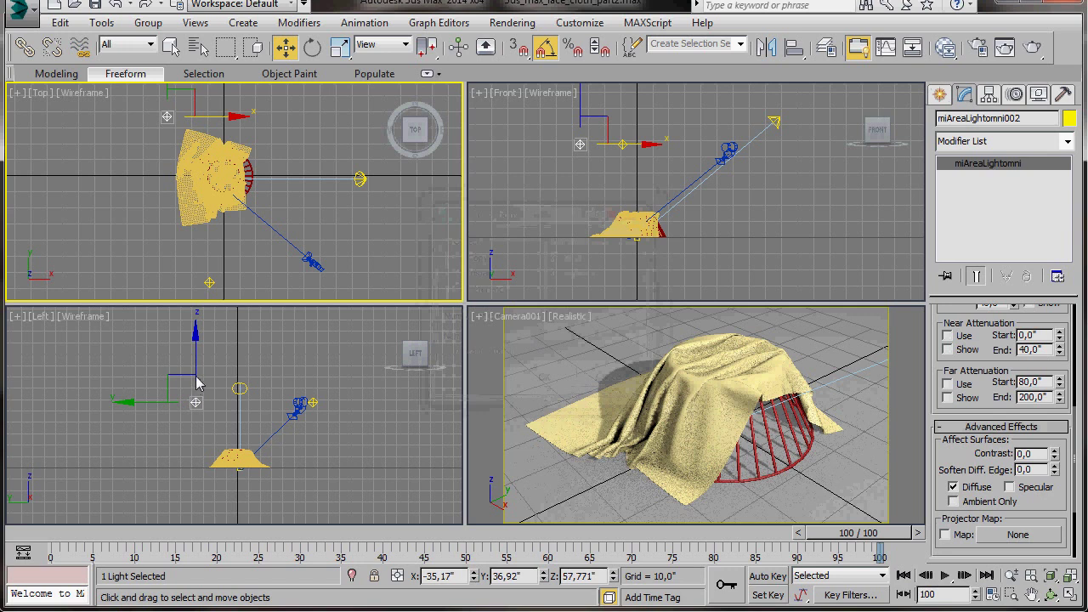
drag(197, 383, 193, 421)
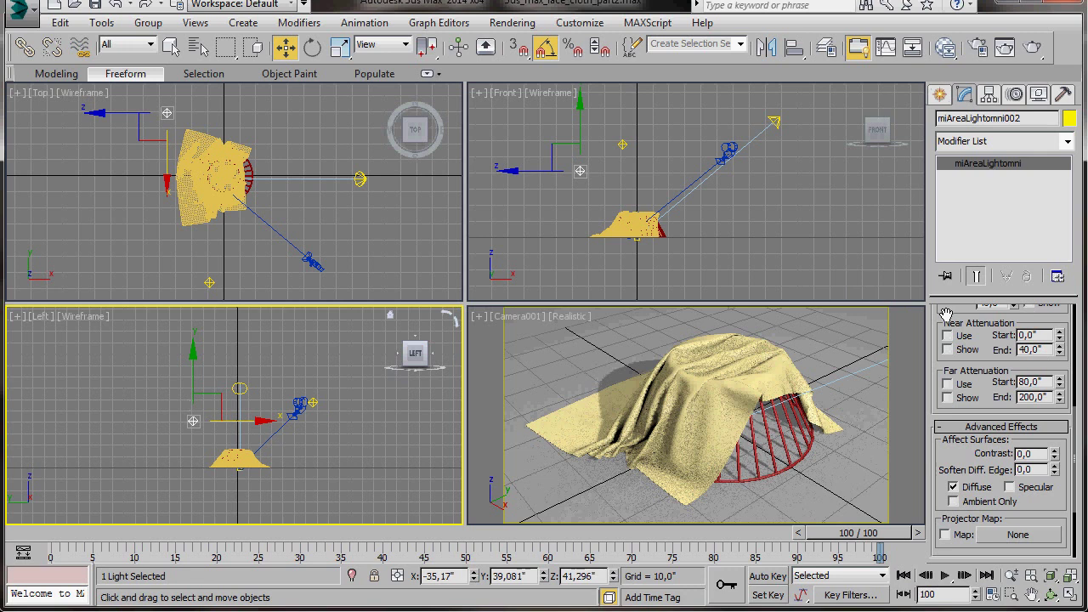
Step: Set miAreaLightomni002's Multiplier to 0,7
scroll(947, 316, up, 5)
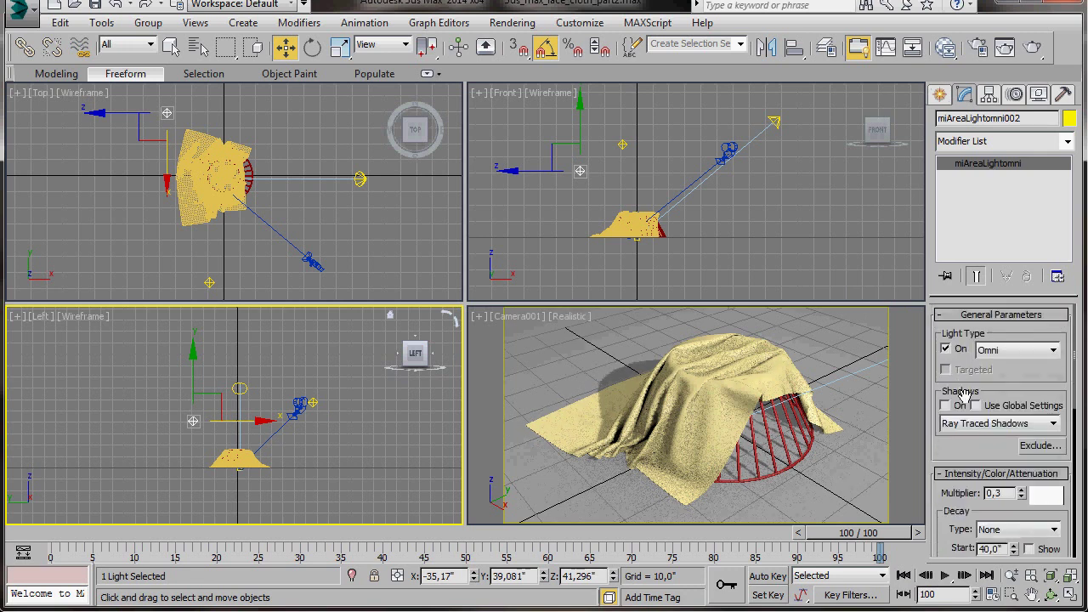
click(951, 424)
double_click(995, 493)
text(0,7)
click(959, 473)
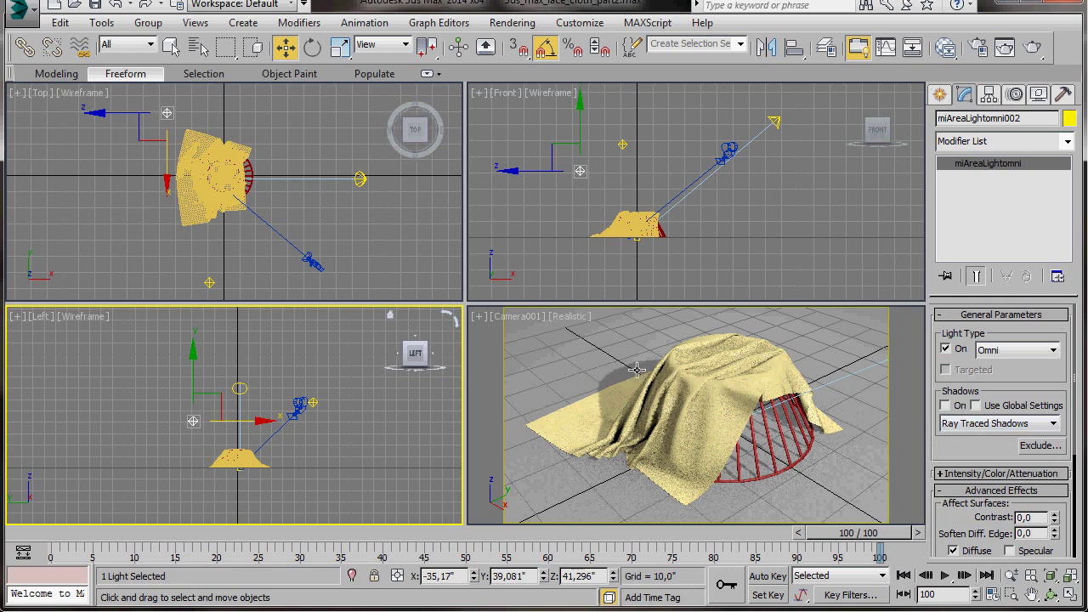
Step: Exclude the ground object from the light's illumination and shadows
click(1039, 446)
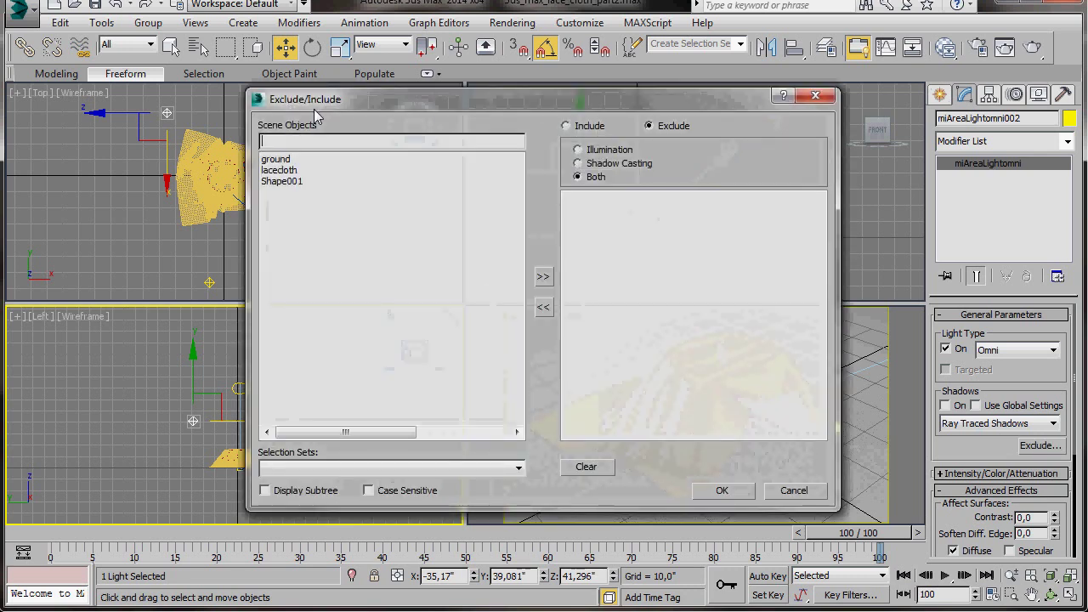
click(281, 161)
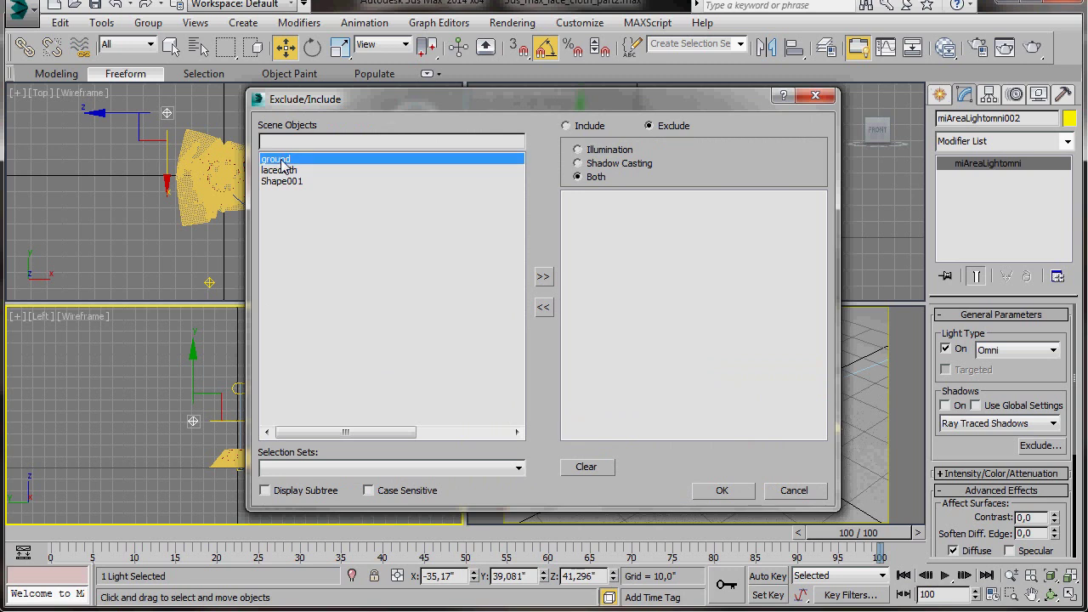
click(543, 276)
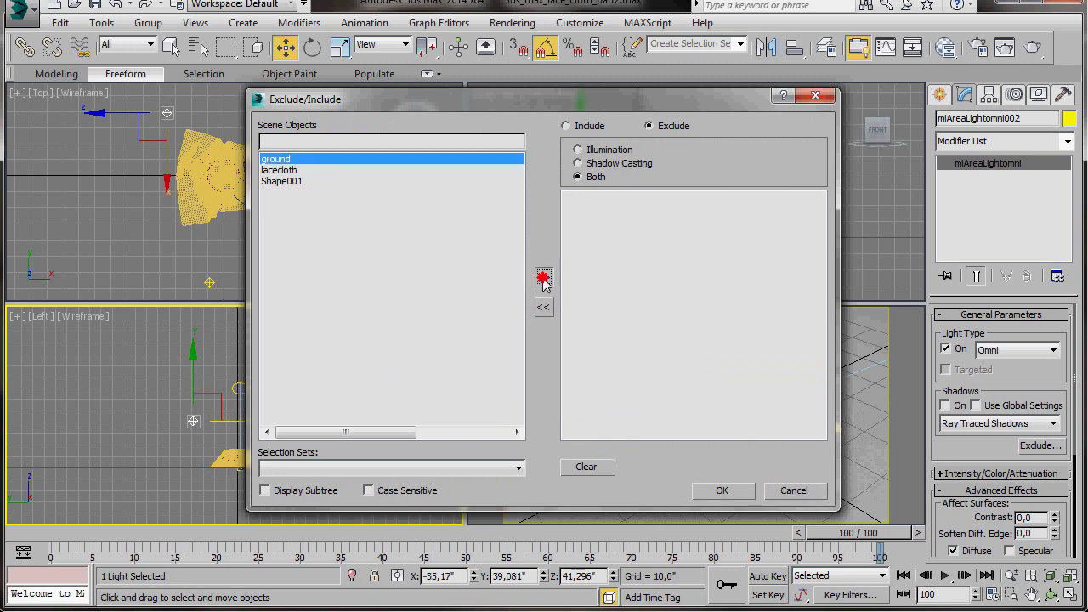
click(717, 492)
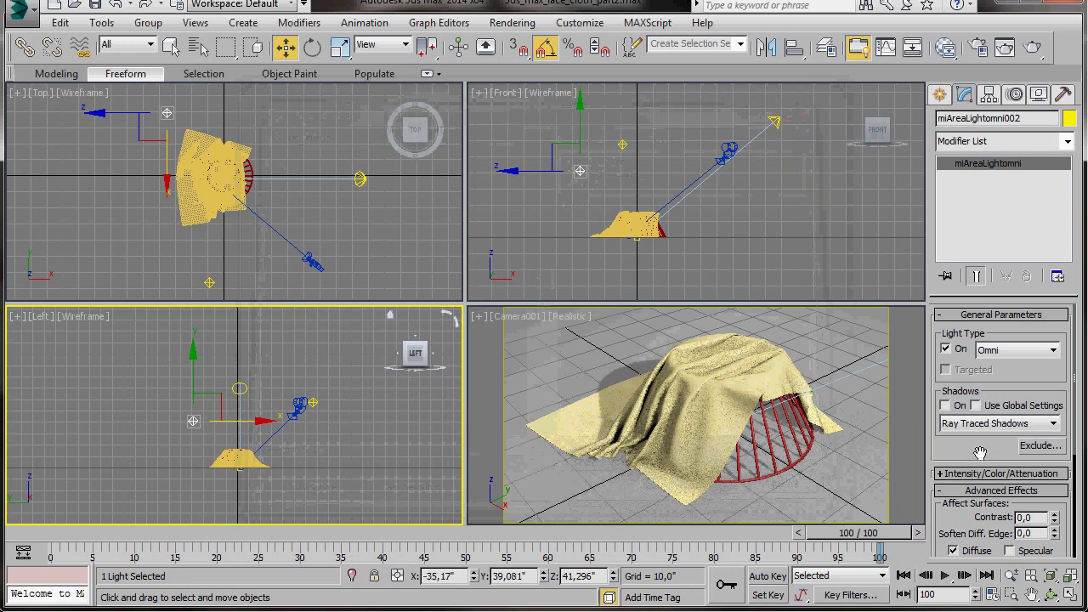
Step: Render the Camera001 viewport as a test image and close the rendered frame window
click(502, 352)
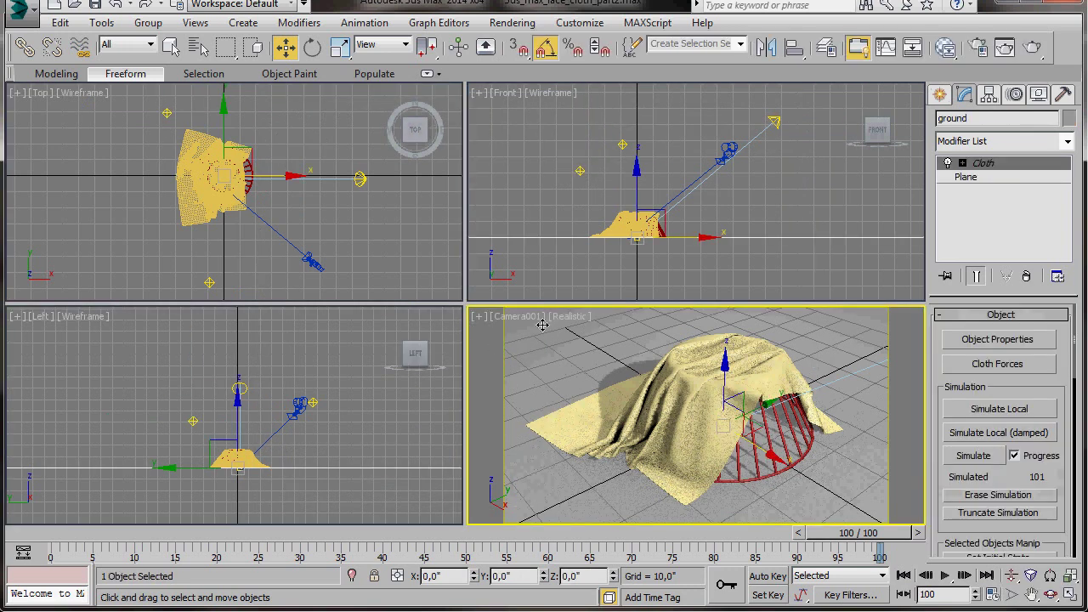
click(1032, 50)
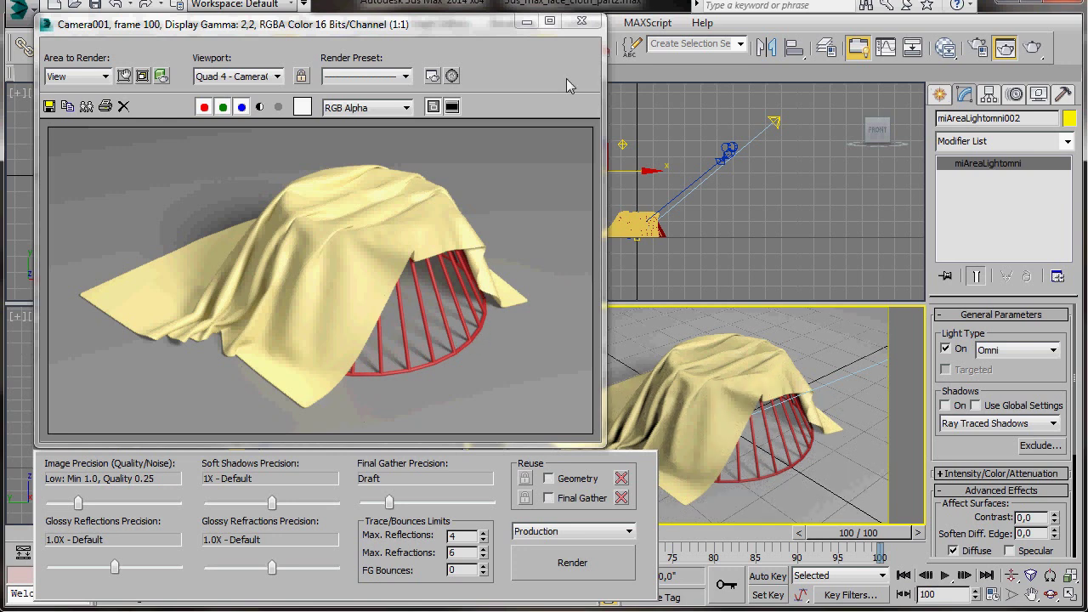
click(582, 21)
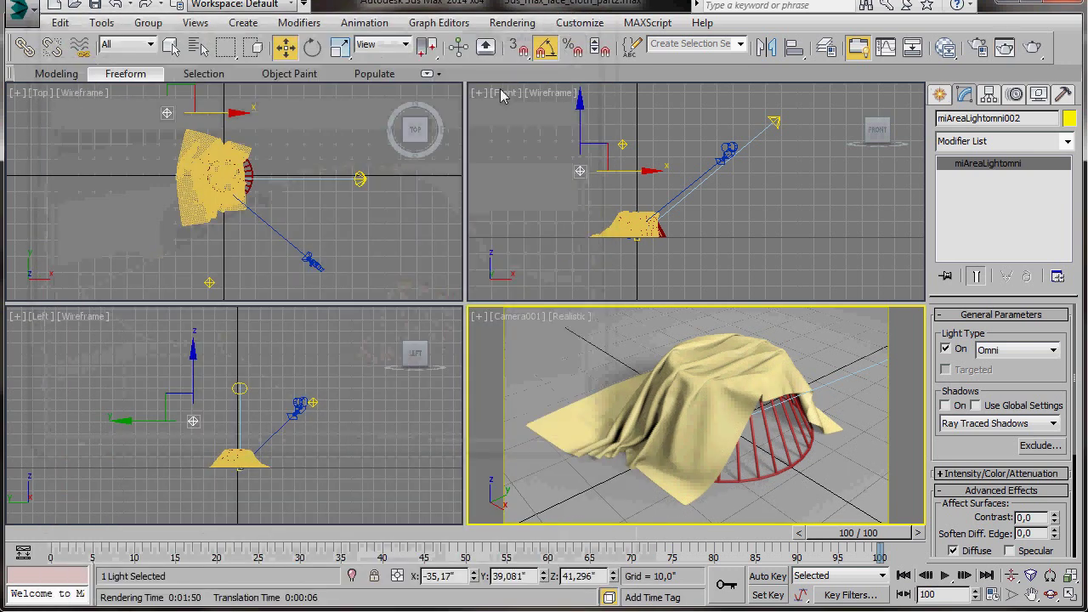
Step: Select miAreaLight001 and set its Radius to 15 and Samples U and V to 8
click(775, 121)
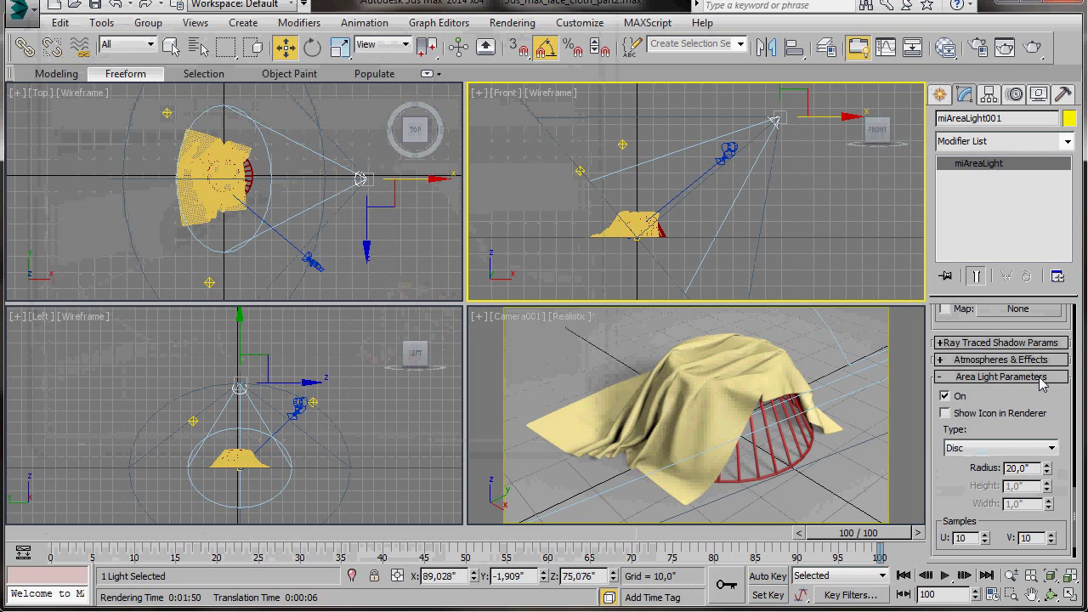
double_click(1020, 467)
text(15)
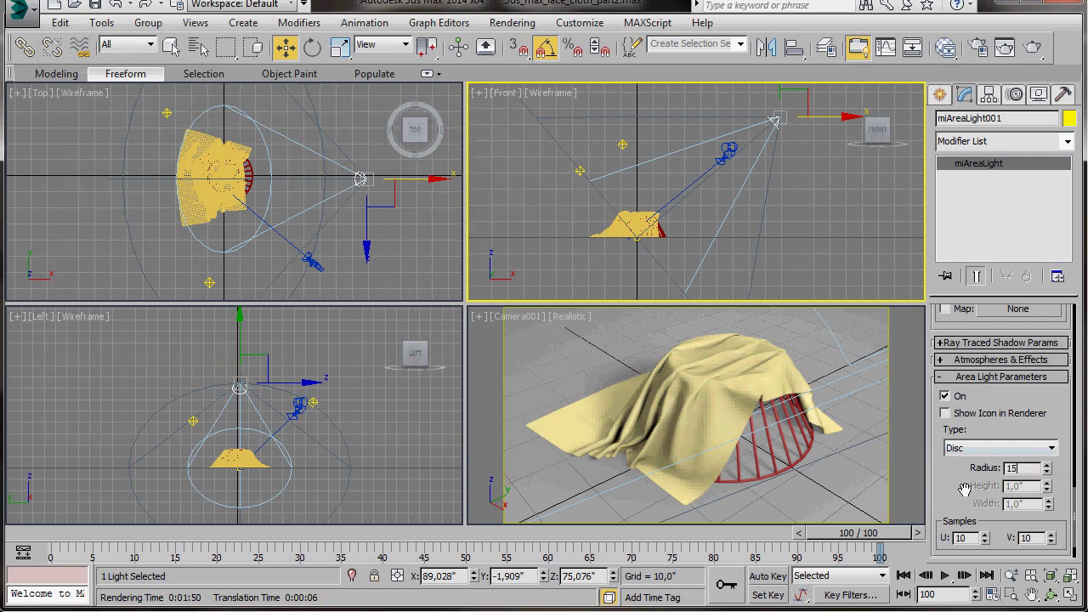
key(Return)
double_click(962, 537)
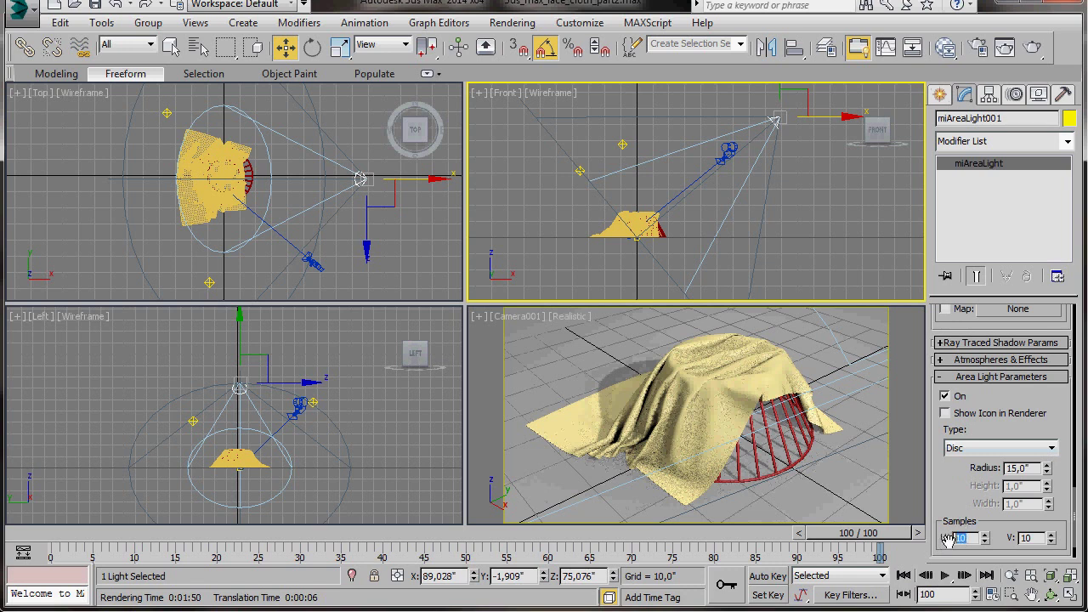
text(8)
key(Tab)
text(8)
Step: Add an Arch & Design material node in the Slate Material Editor and name it ground
key(q)
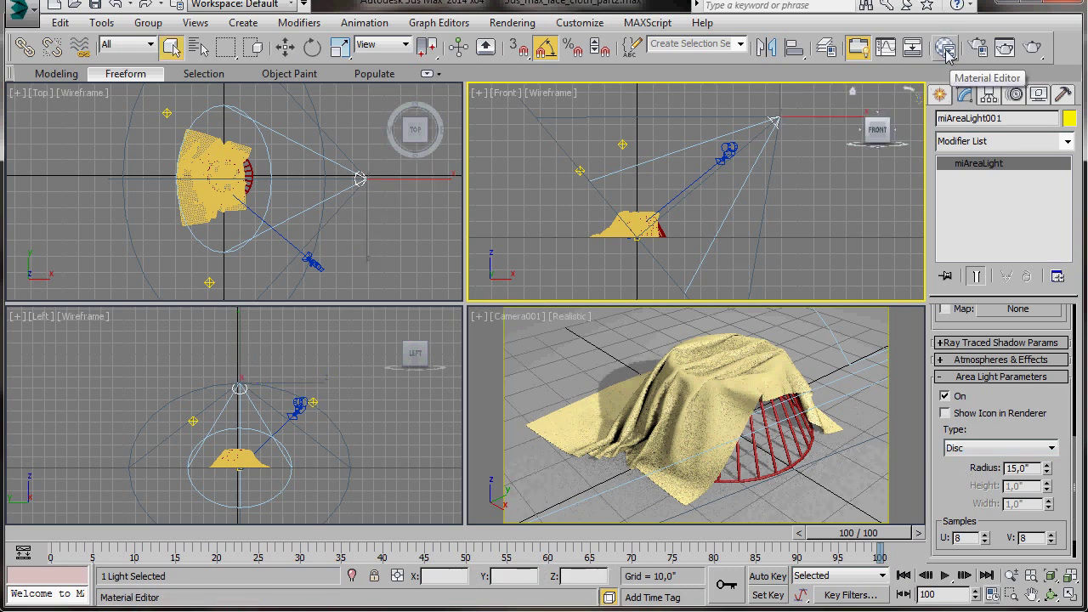
click(947, 48)
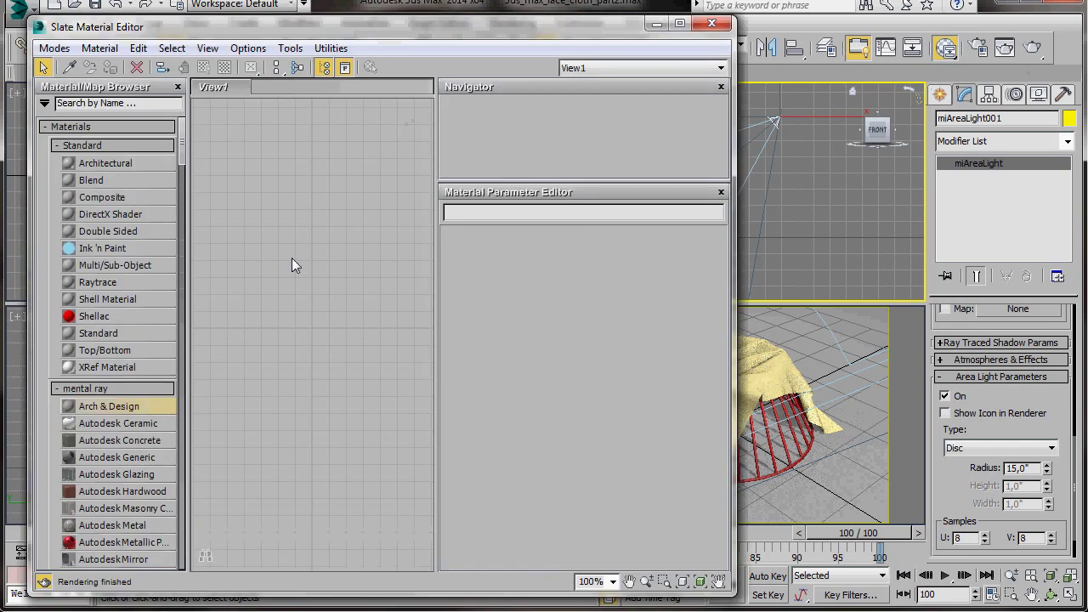
drag(129, 405, 298, 132)
double_click(298, 132)
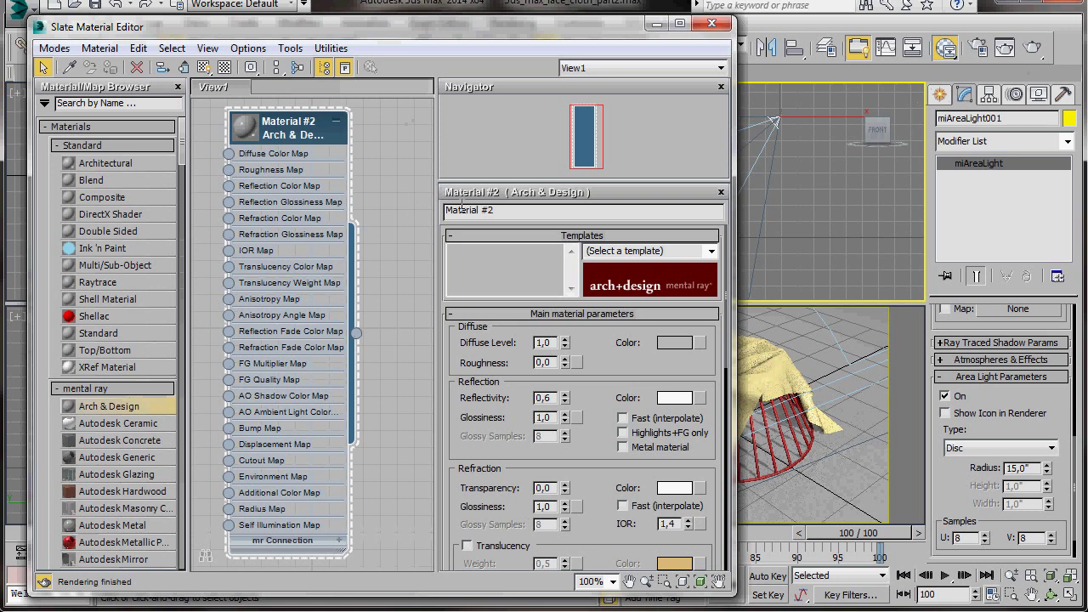
drag(493, 210, 438, 208)
text(g)
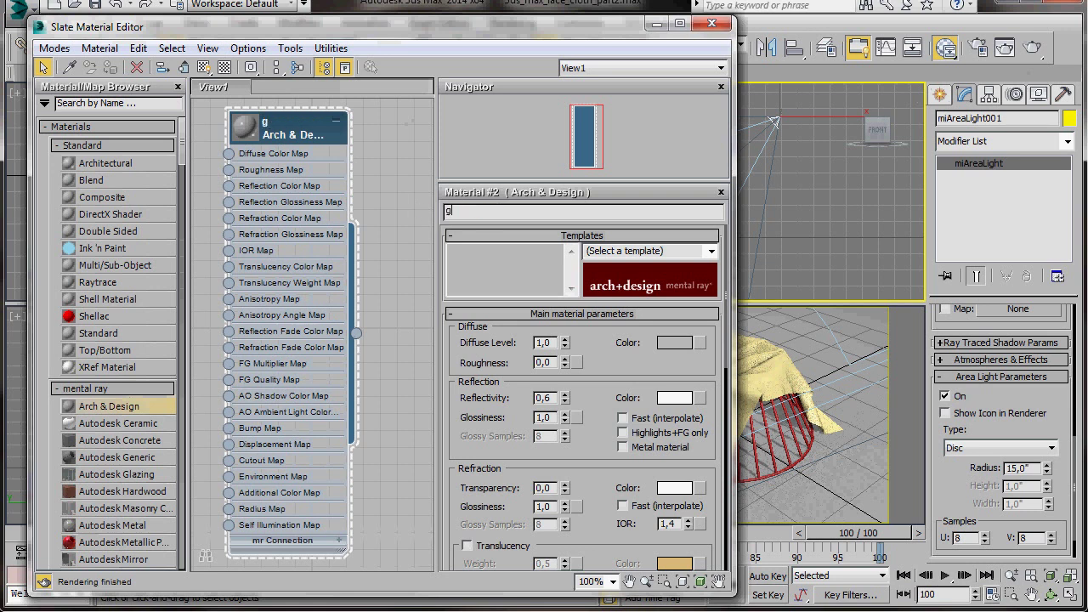
text(round)
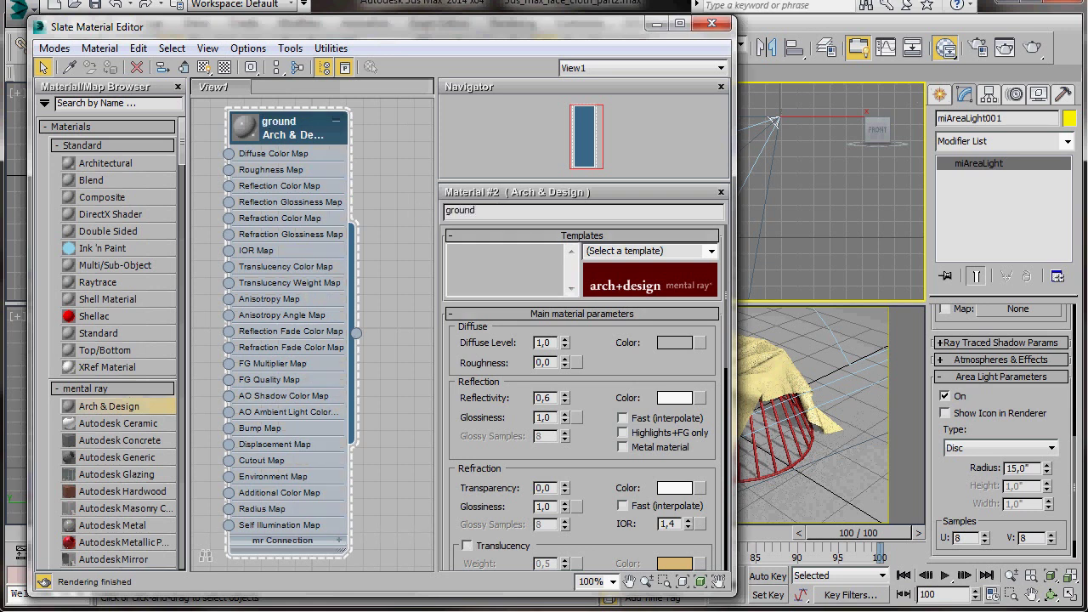
Step: Apply the Matte Finish template, make the diffuse dark grey (0.129), and assign it to the ground
click(711, 251)
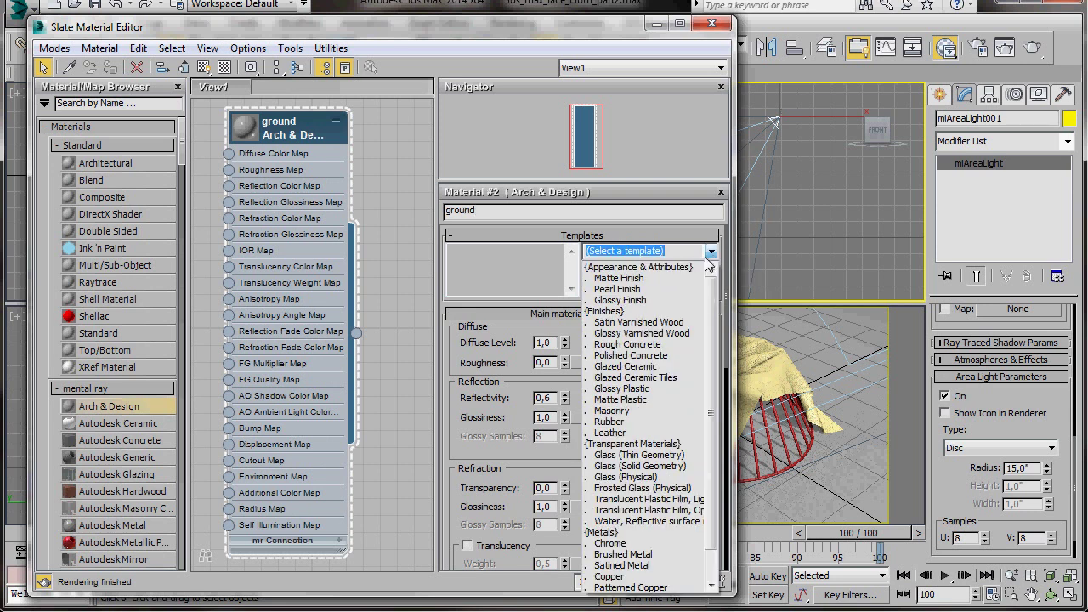
click(637, 278)
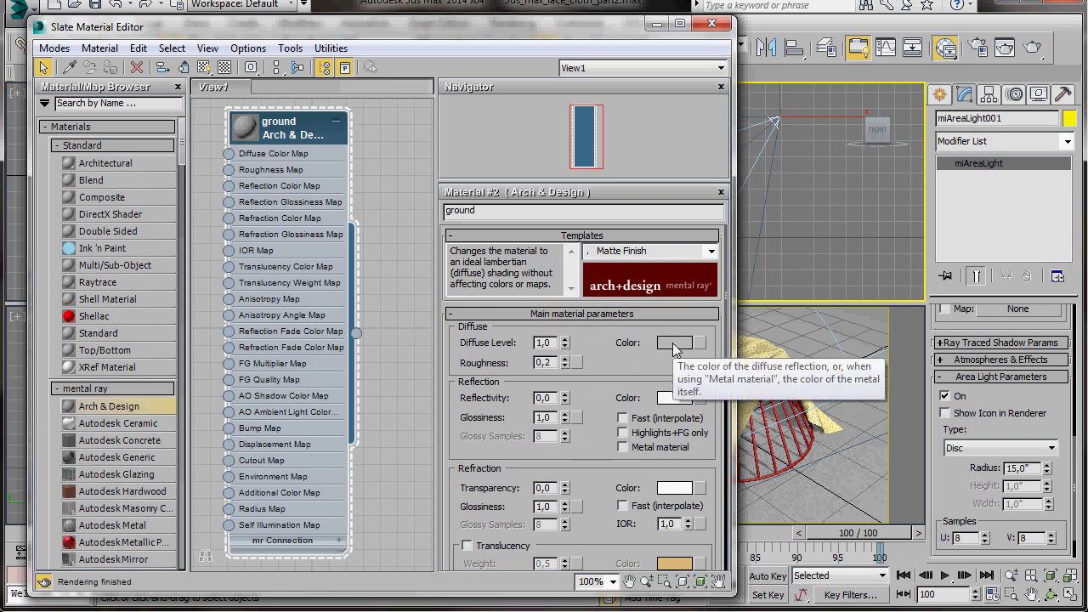
click(672, 342)
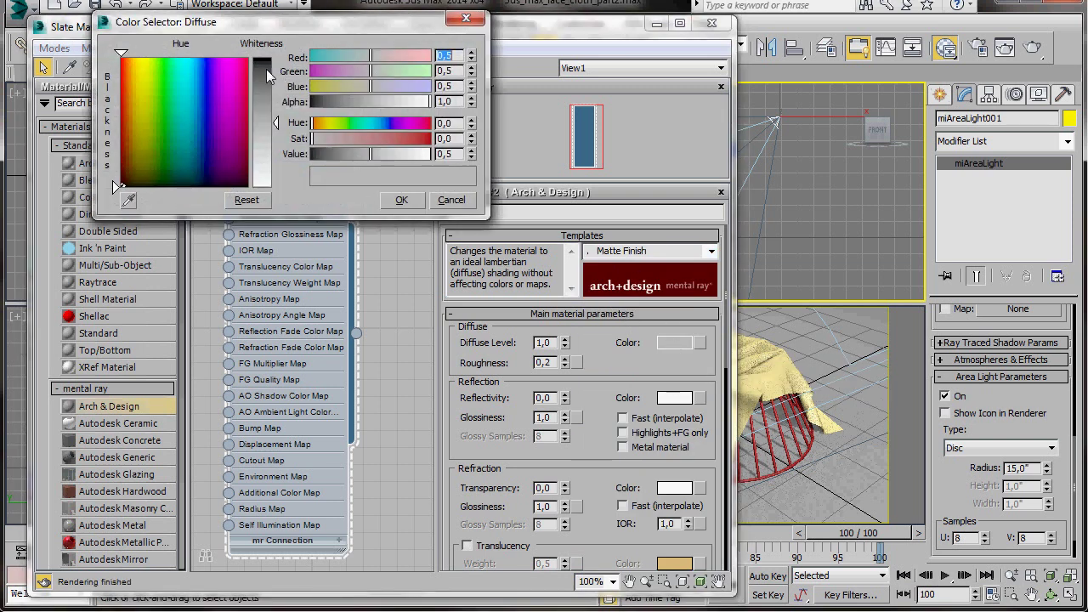
drag(266, 69, 266, 75)
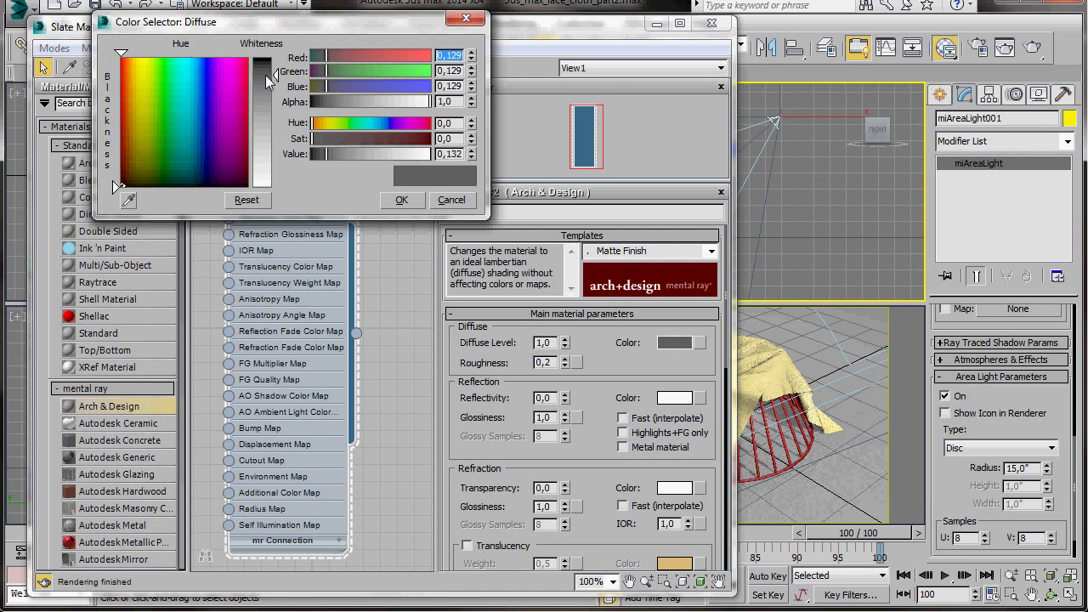
click(403, 201)
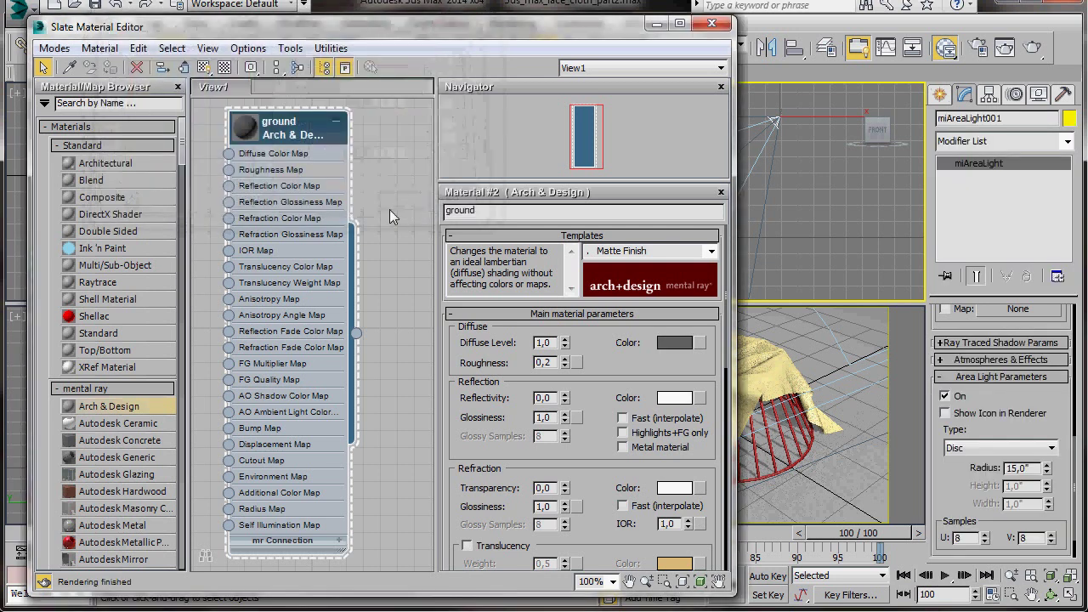
drag(357, 332, 829, 508)
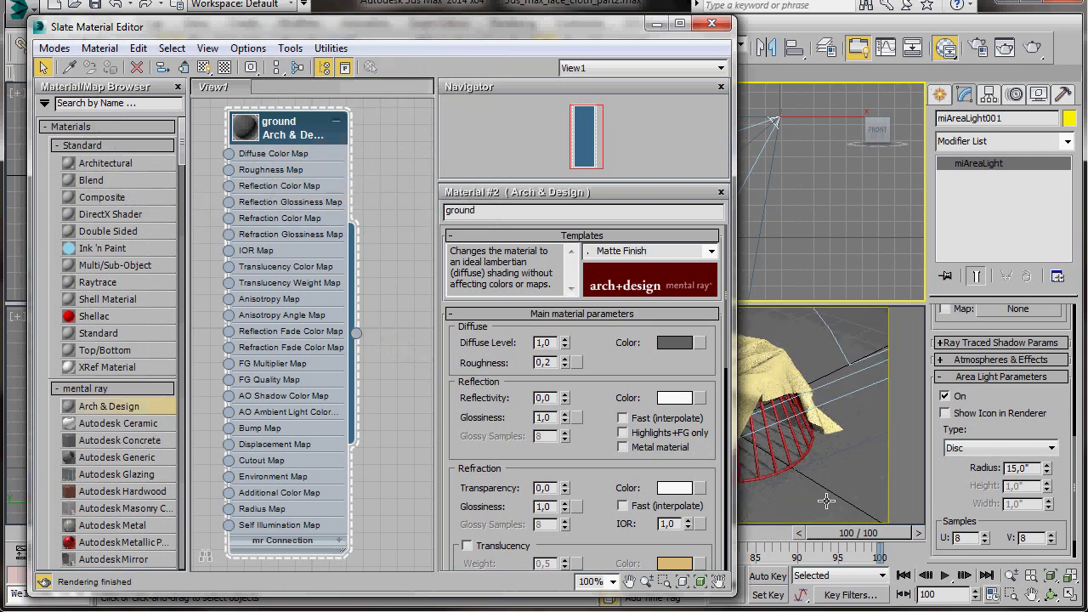
middle_drag(358, 506, 370, 138)
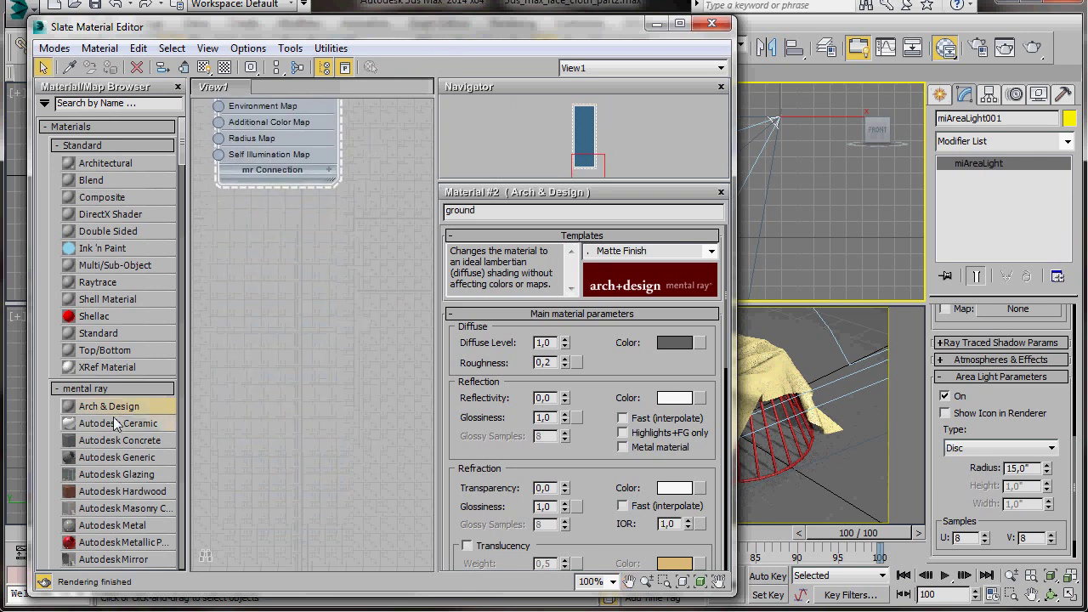
Step: Add another Arch & Design material node and name it shape
click(307, 233)
double_click(310, 234)
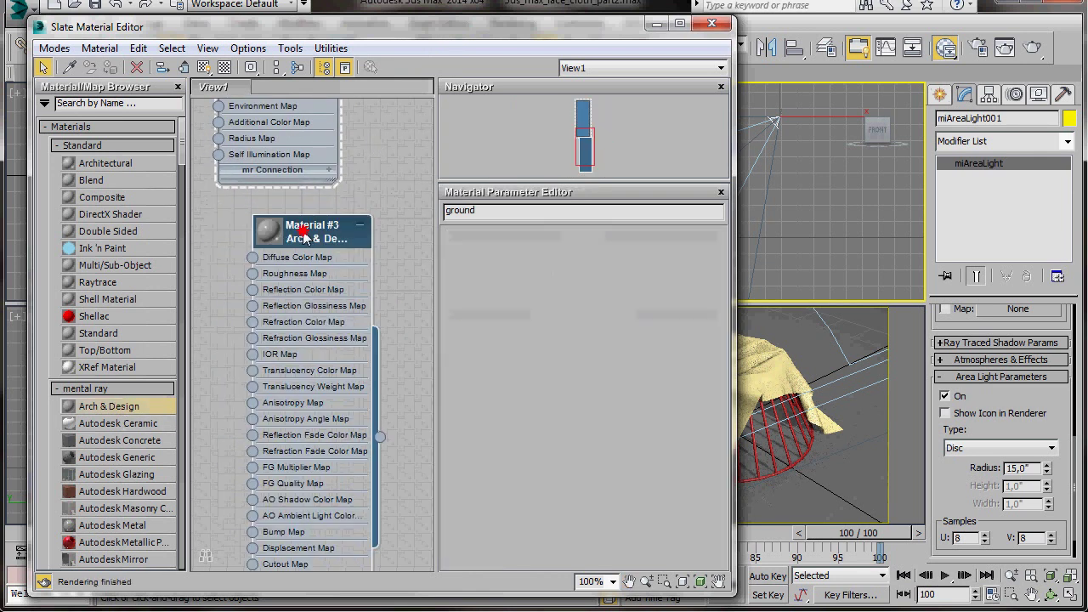
click(499, 212)
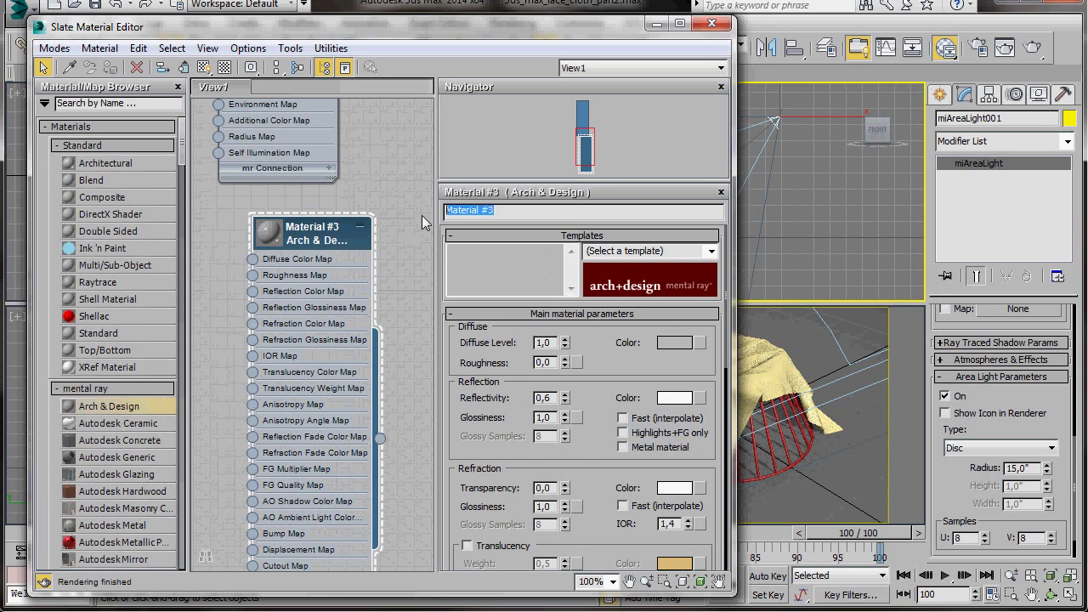
text(sh)
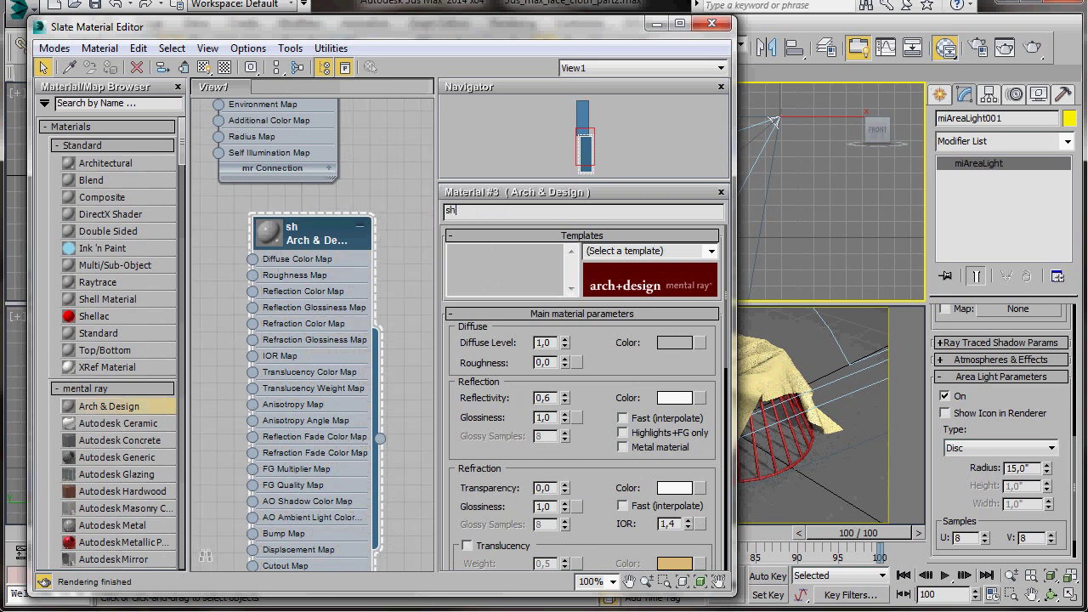
text(ape)
Step: Apply the Glossy Finish template, set a dark red diffuse colour, and assign it to Shape001
click(711, 251)
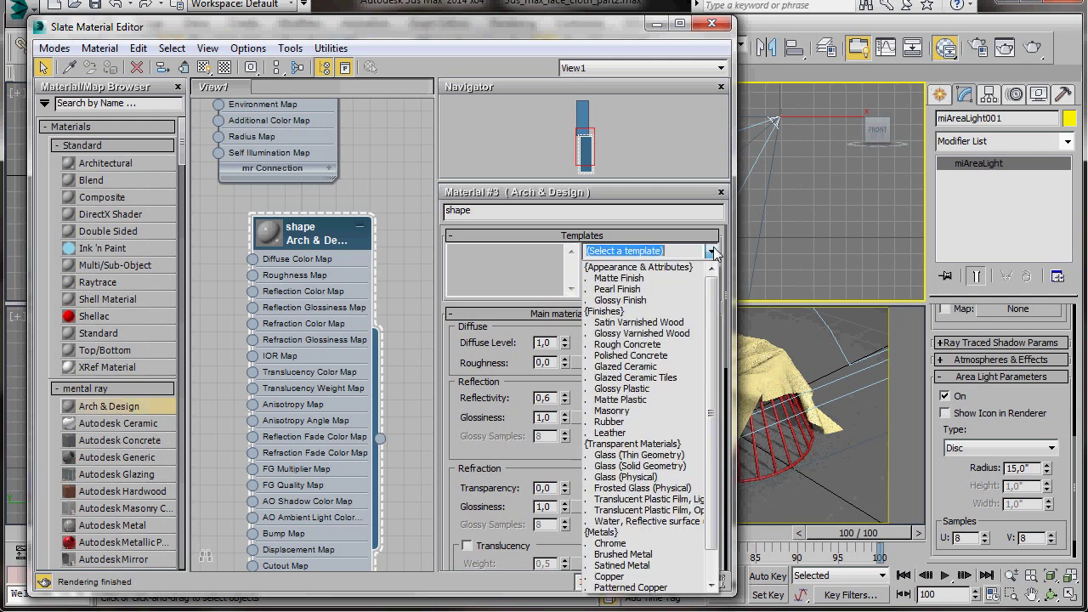
click(645, 301)
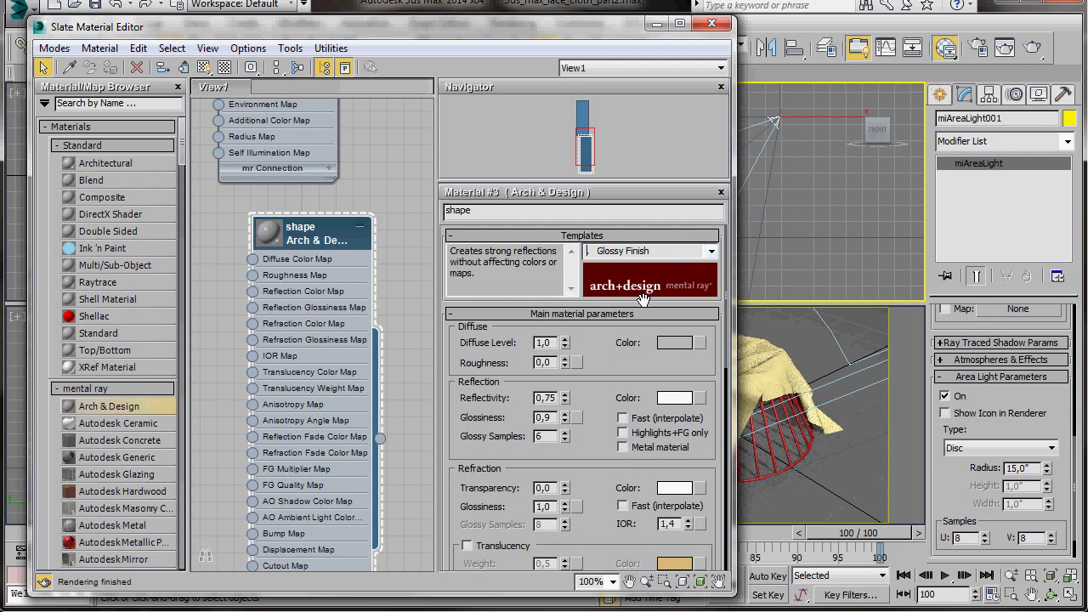
click(672, 343)
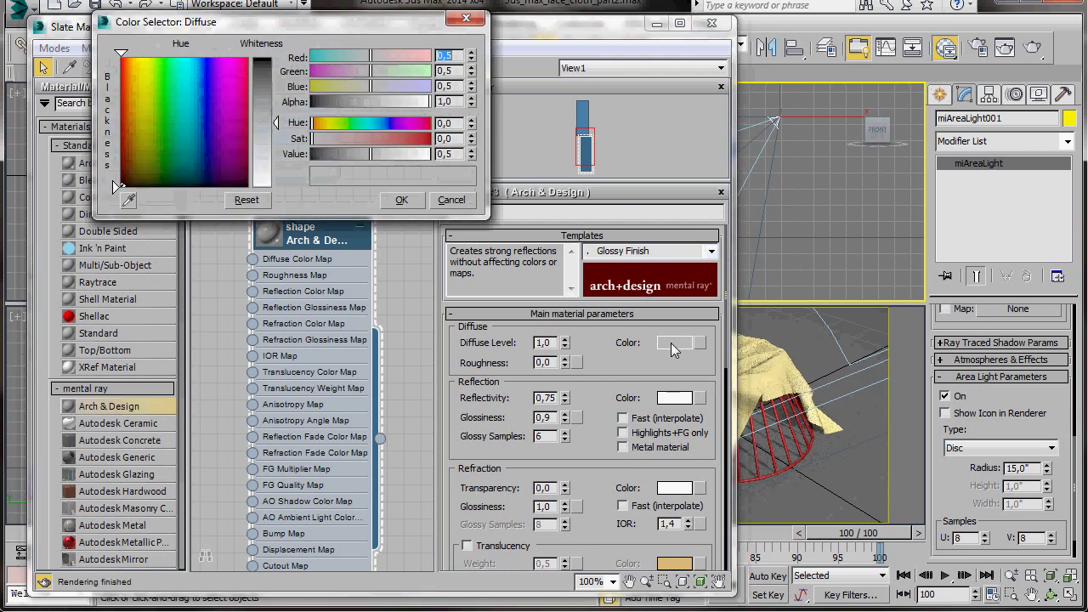
click(122, 60)
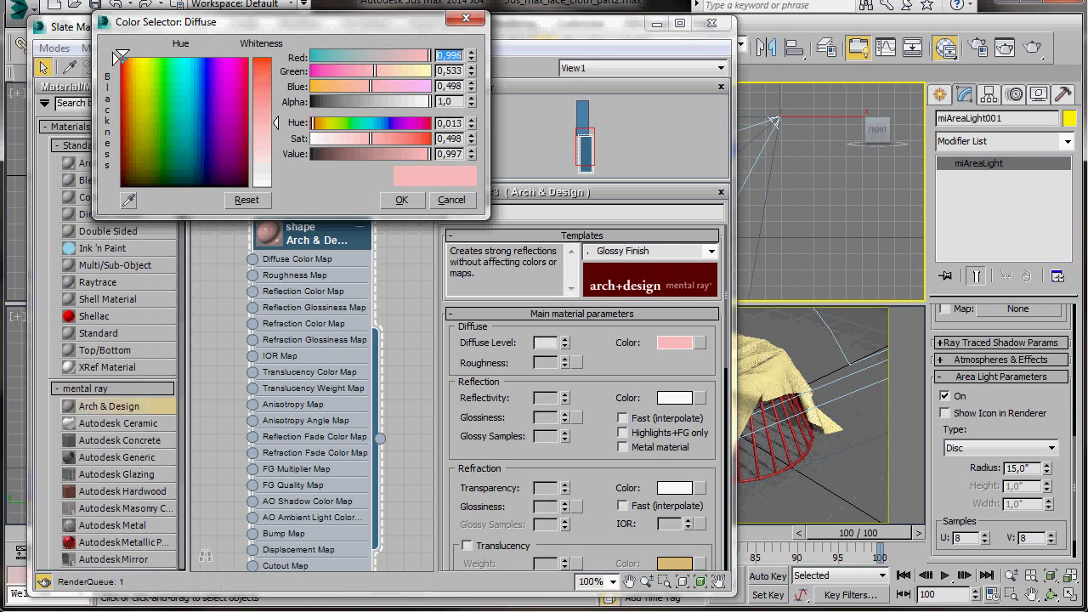
click(119, 58)
click(267, 61)
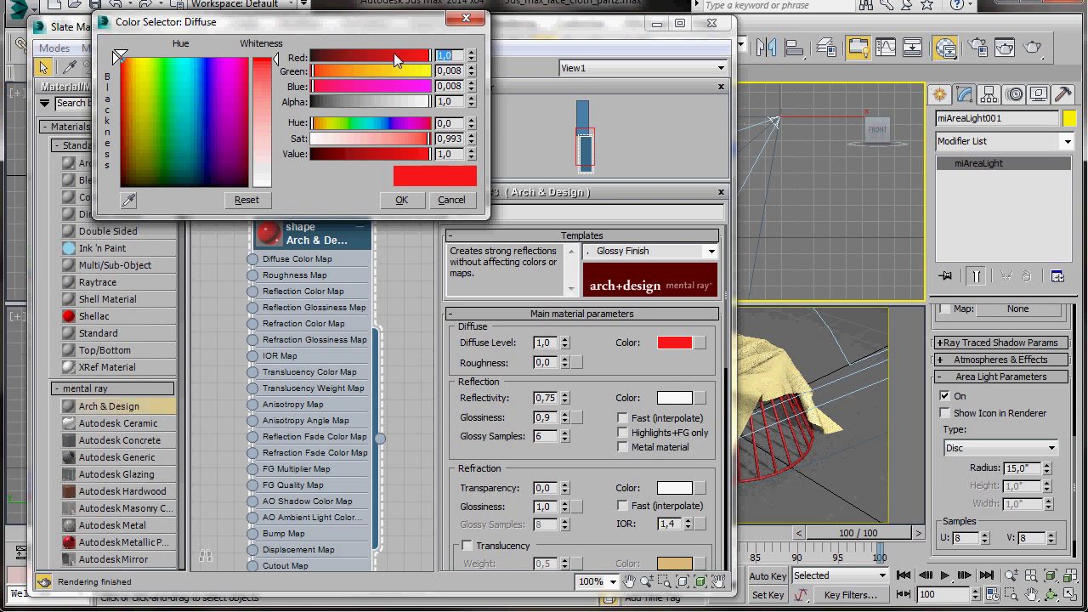
drag(394, 53, 377, 51)
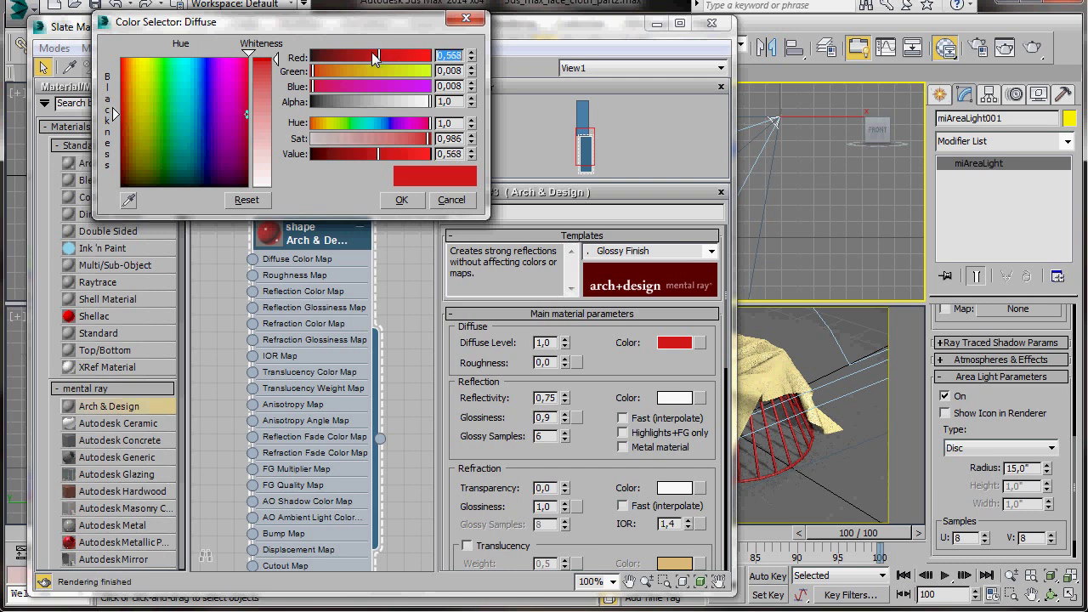
click(403, 199)
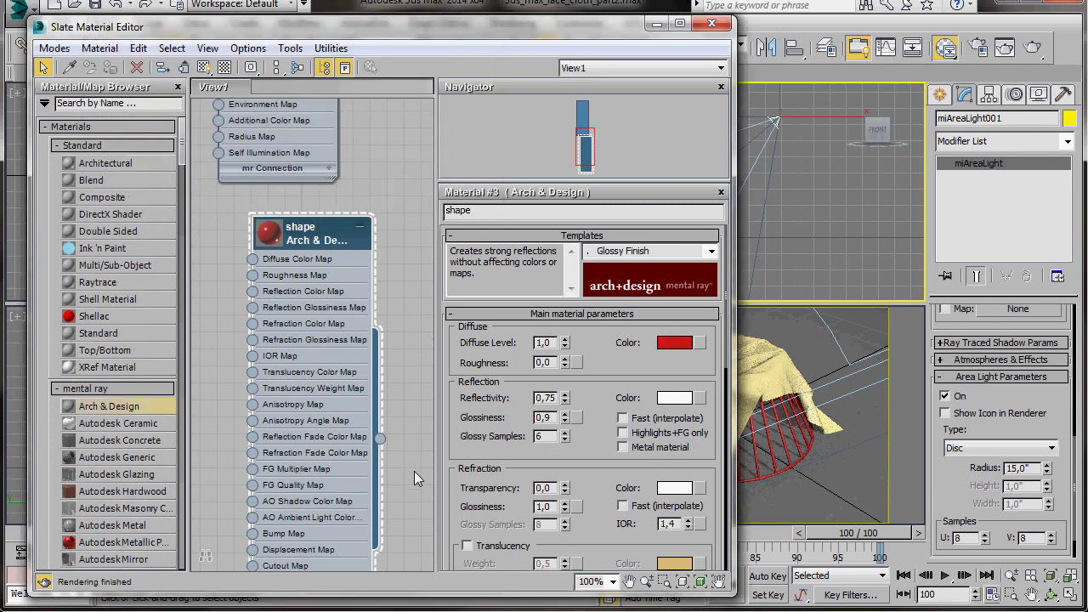
drag(379, 441, 753, 444)
Step: Add a third Arch & Design node named lacecloth using the Matte Finish template
middle_drag(367, 478, 400, 127)
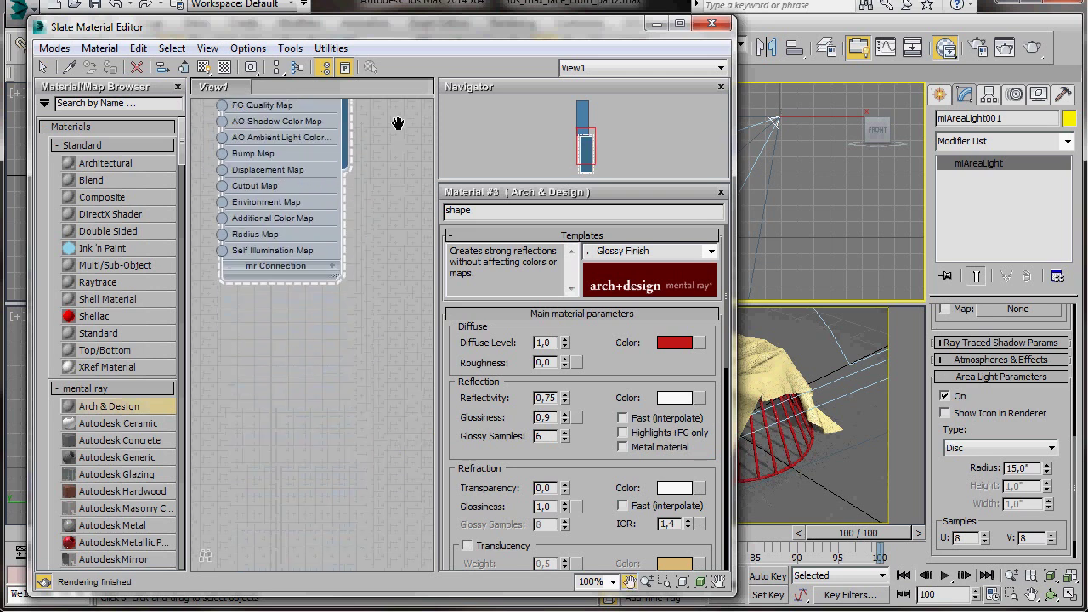
drag(136, 406, 342, 361)
double_click(347, 359)
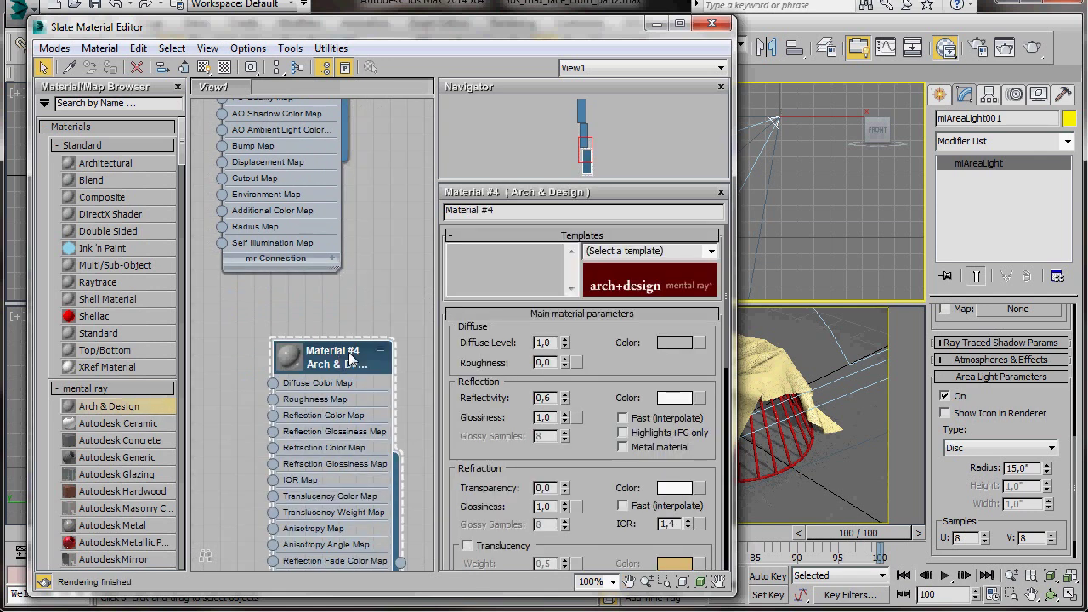
click(486, 210)
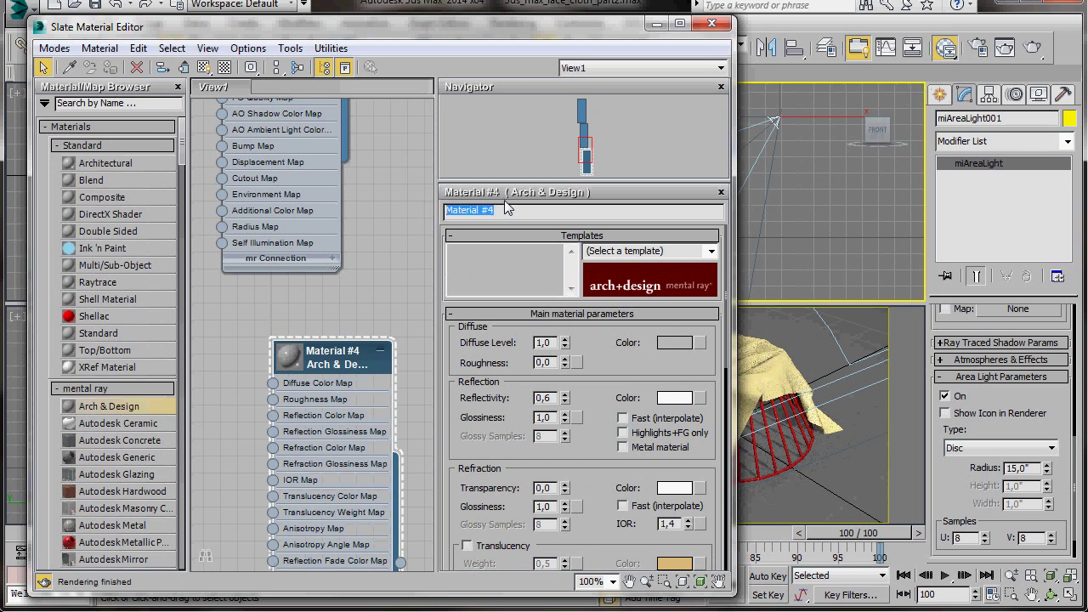
text(lacecloth)
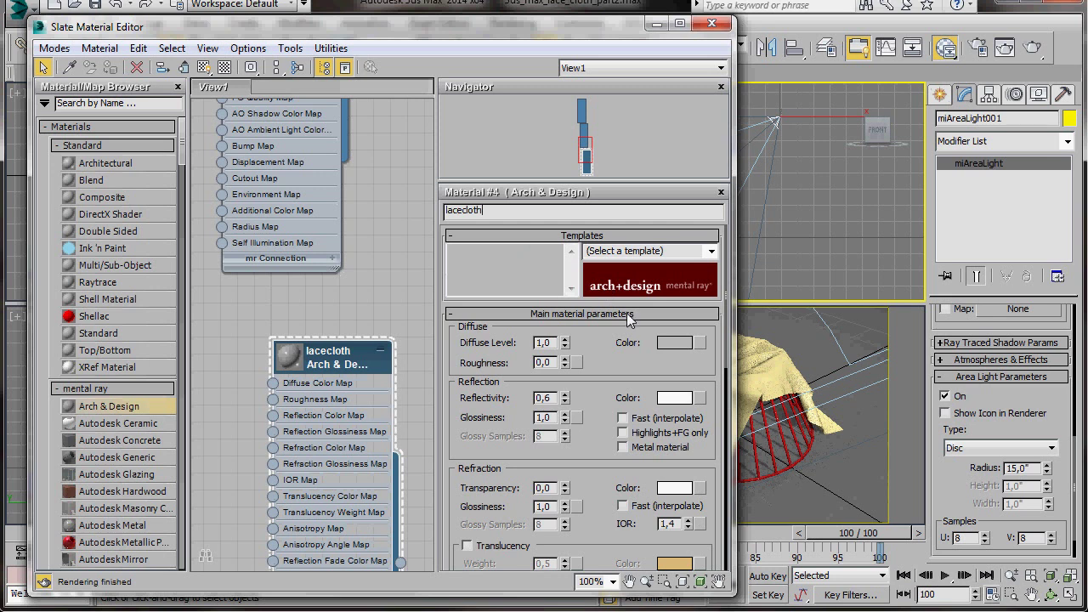
click(711, 251)
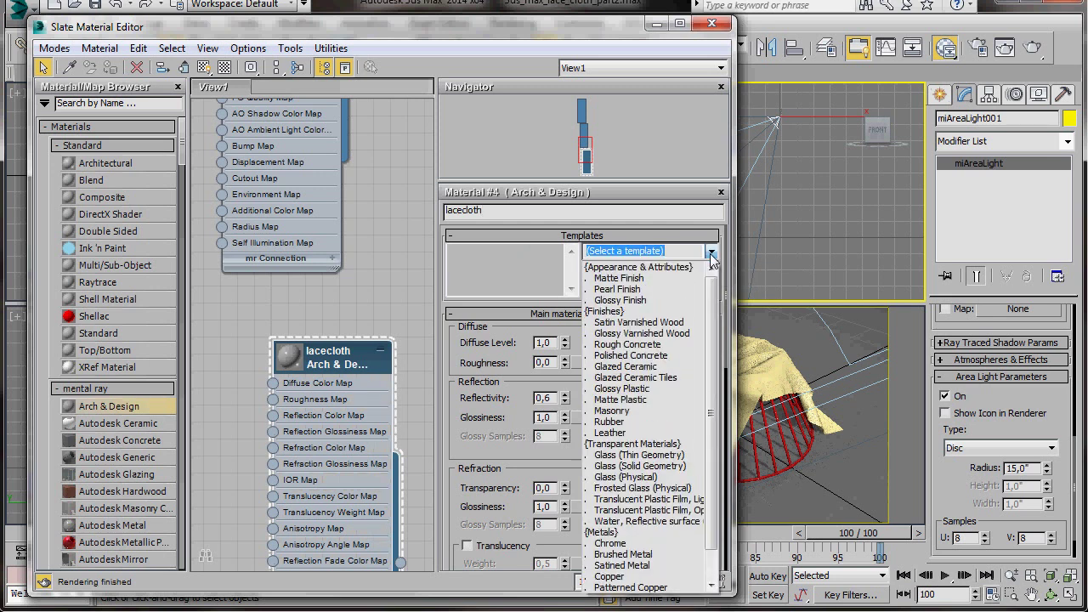
click(642, 279)
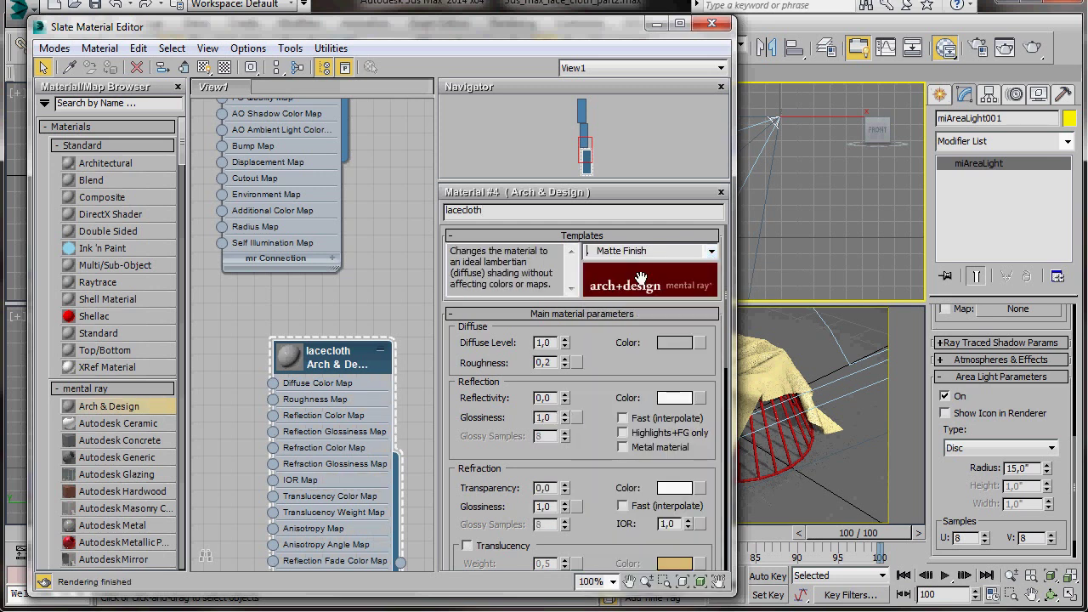
Step: Load Furnishings.Fabrics.Lace.jpg as a Bitmap in lacecloth's Diffuse Color Map
click(700, 343)
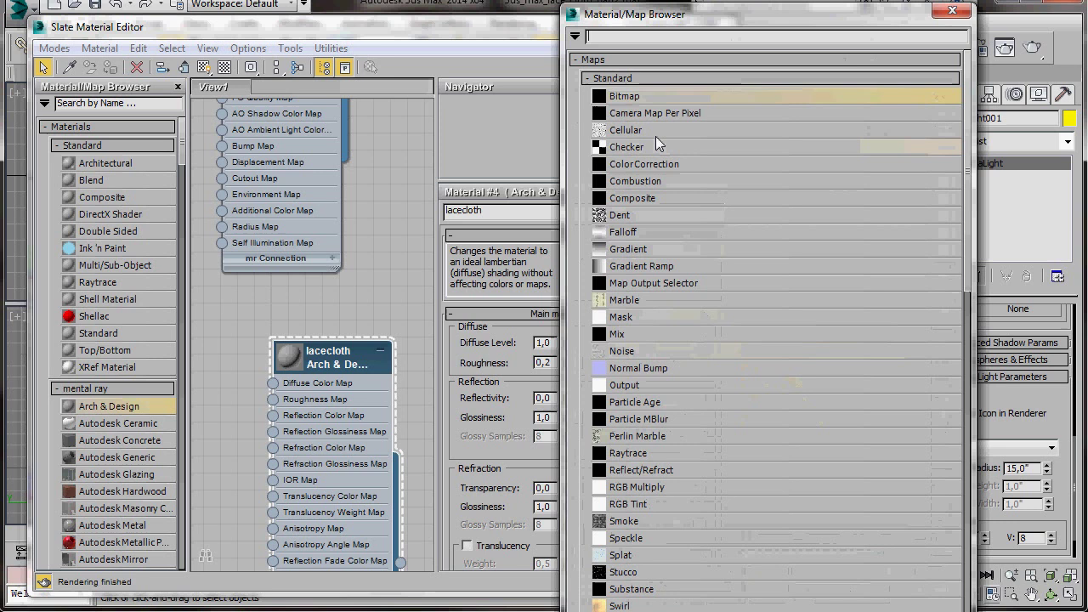
double_click(630, 96)
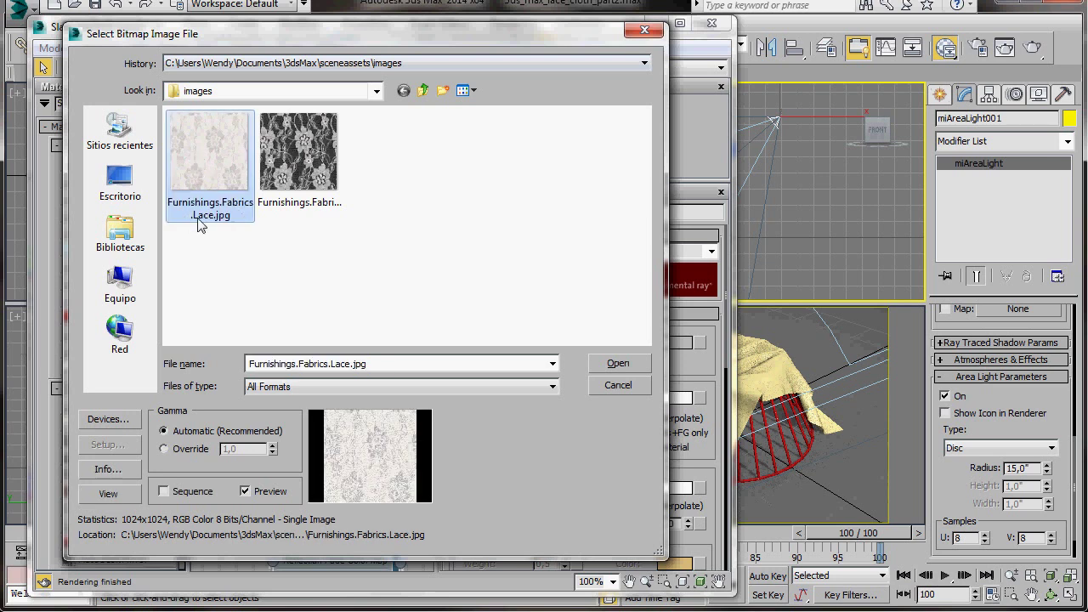
click(616, 364)
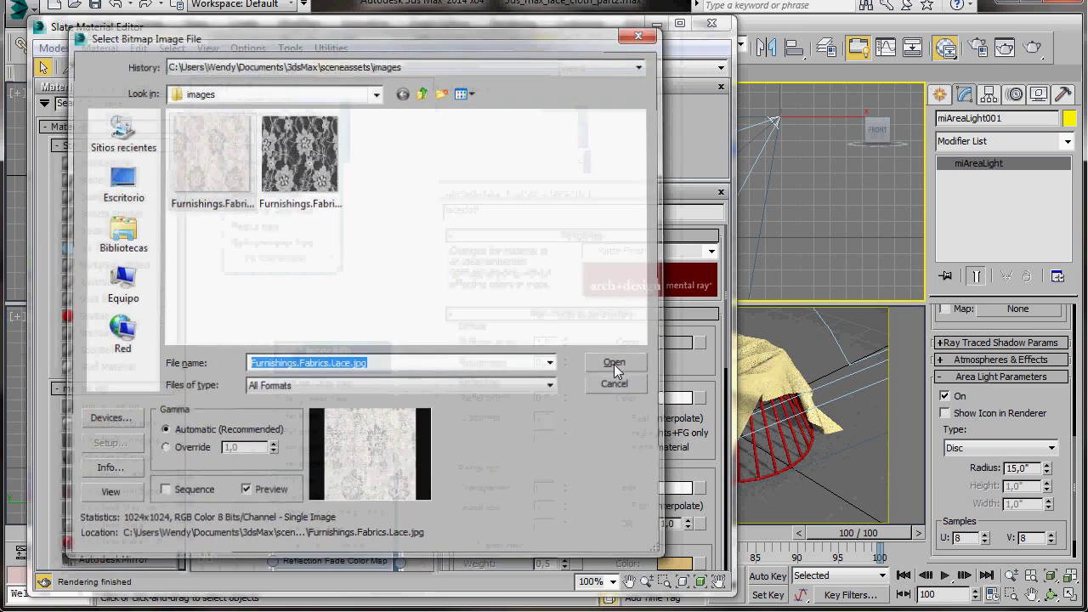
Step: Set the Map #0 lace bitmap's Coordinates Tiling U and V to 3,0
middle_drag(312, 421, 353, 411)
drag(198, 379, 275, 375)
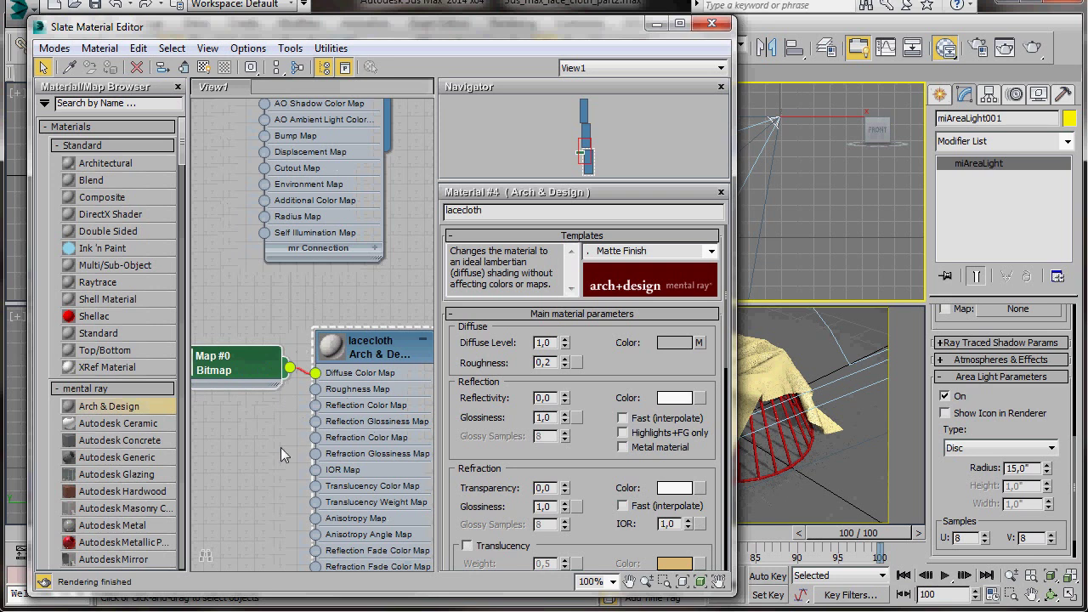
middle_drag(280, 447, 339, 419)
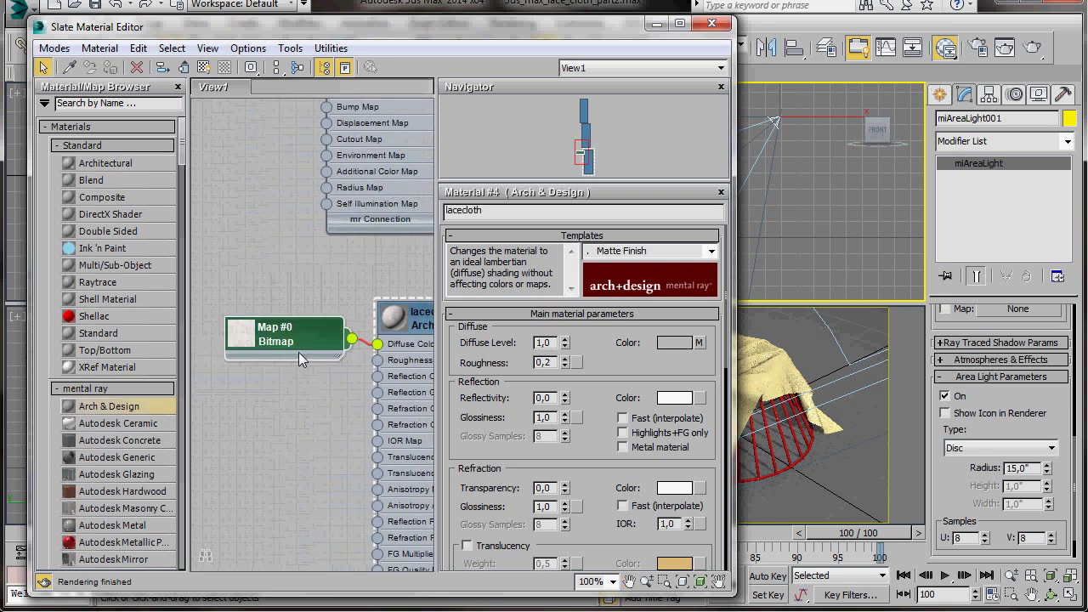
click(241, 336)
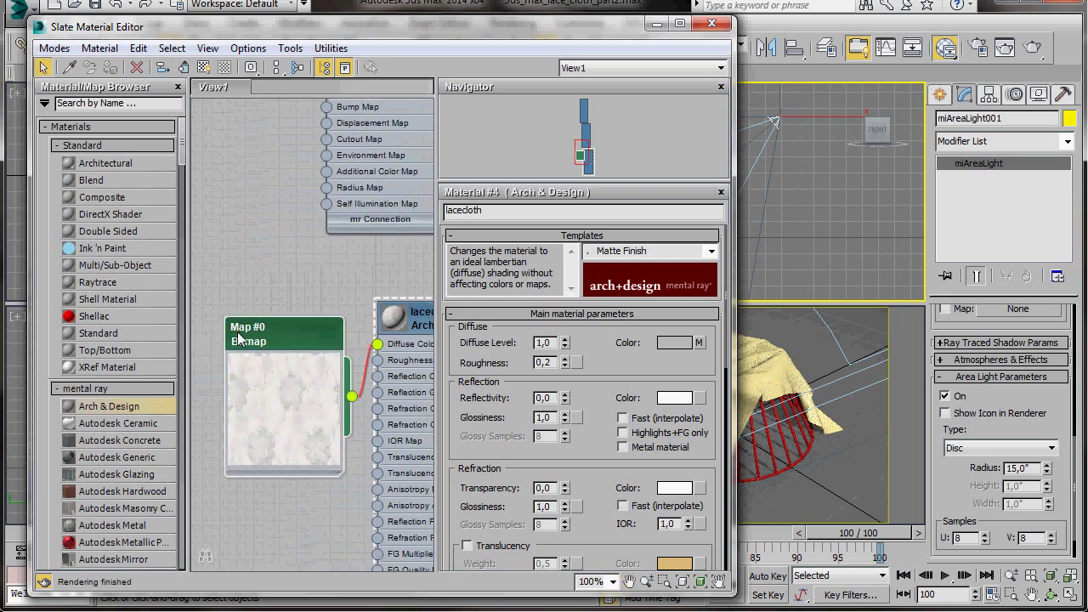
double_click(285, 328)
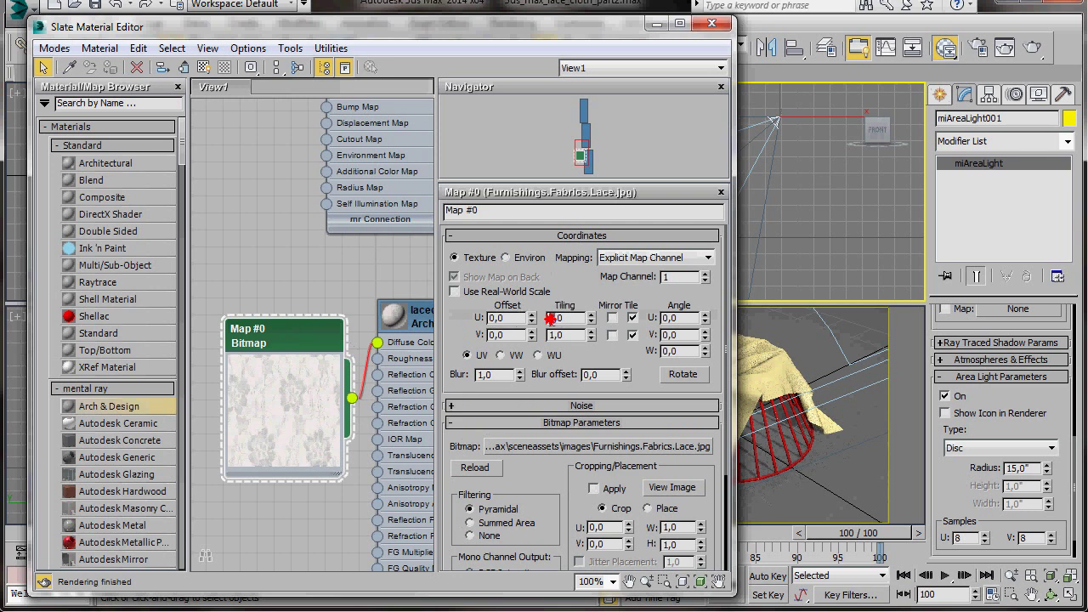
double_click(551, 318)
double_click(553, 334)
text(3)
key(Return)
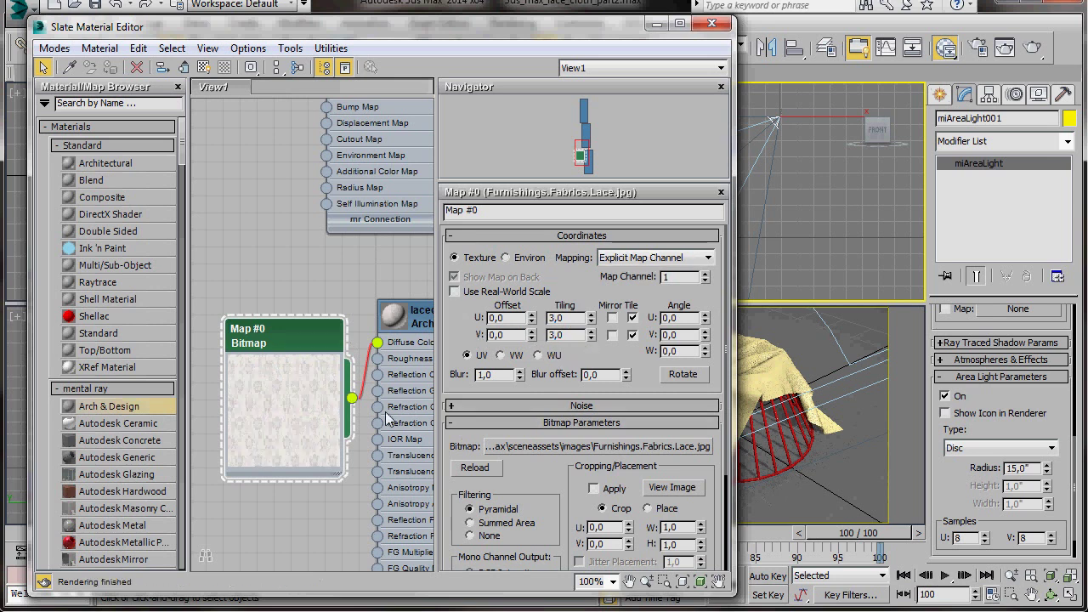
middle_drag(397, 391, 363, 223)
Step: Load Furnishings.Fabrics.Lace.Mask.jpg as a Bitmap into lacecloth's Cutout Map slot
double_click(369, 165)
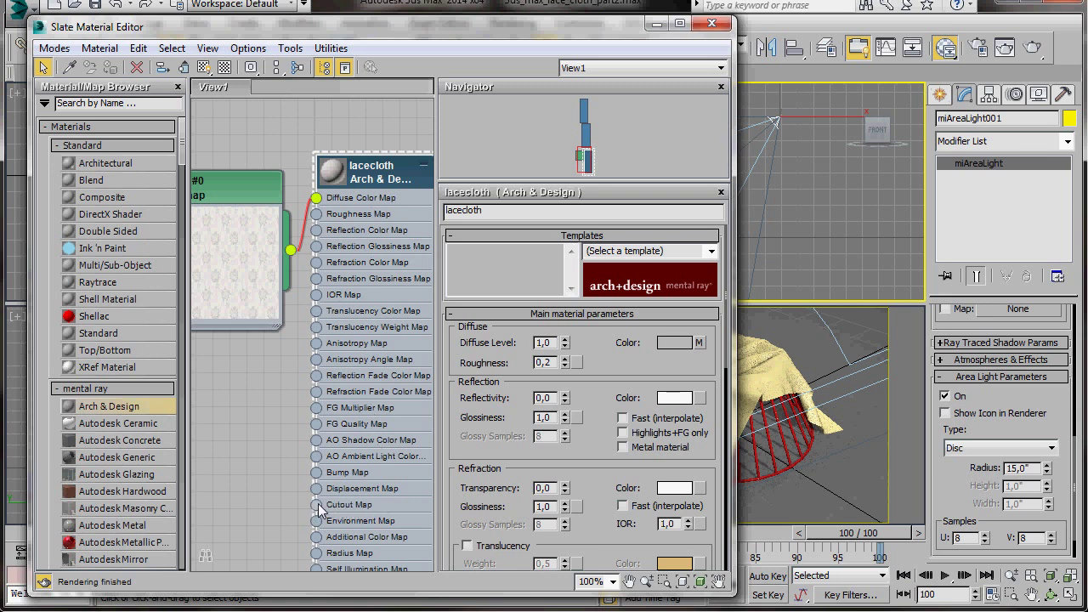
drag(319, 510, 248, 425)
mouse_move(266, 430)
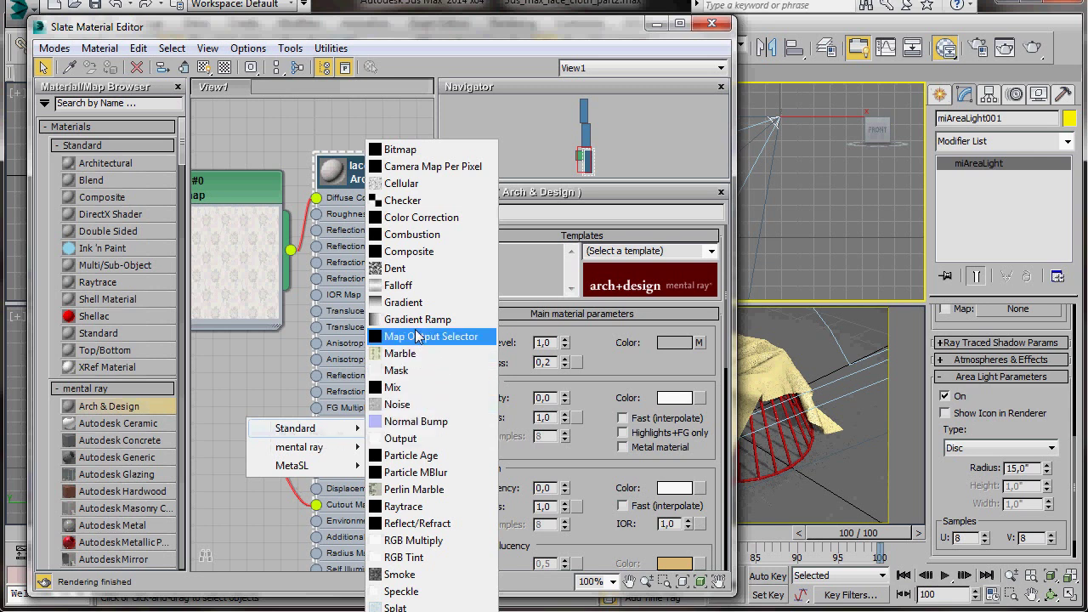
click(405, 152)
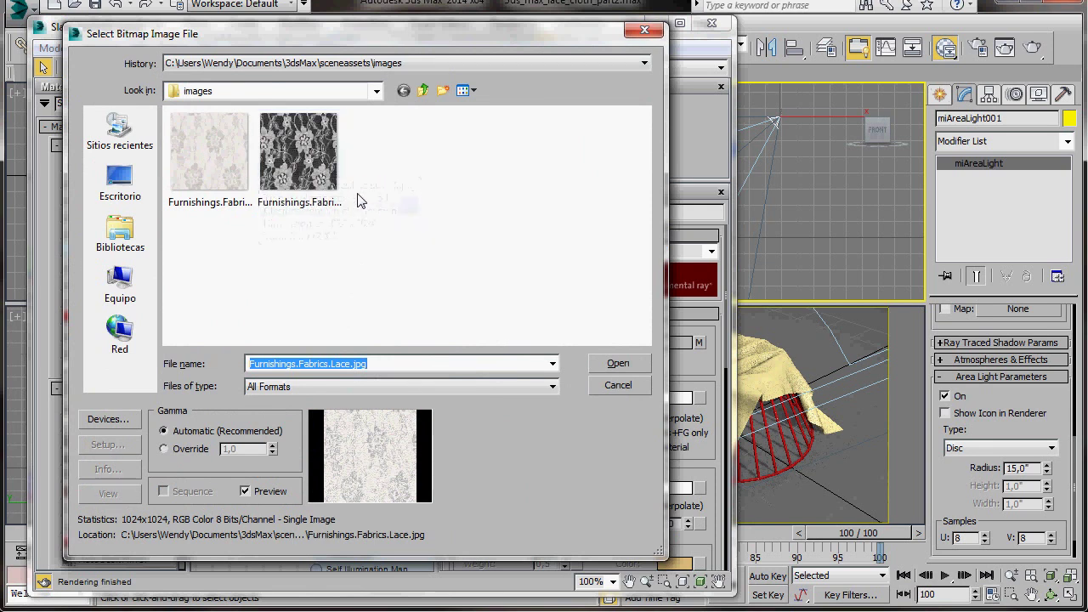
click(307, 189)
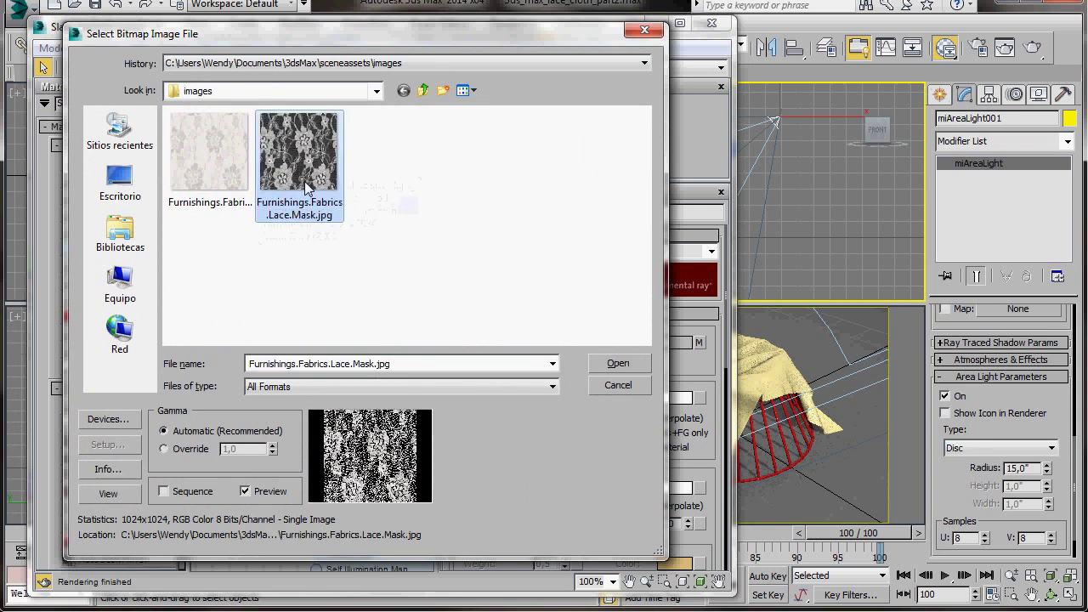
click(605, 364)
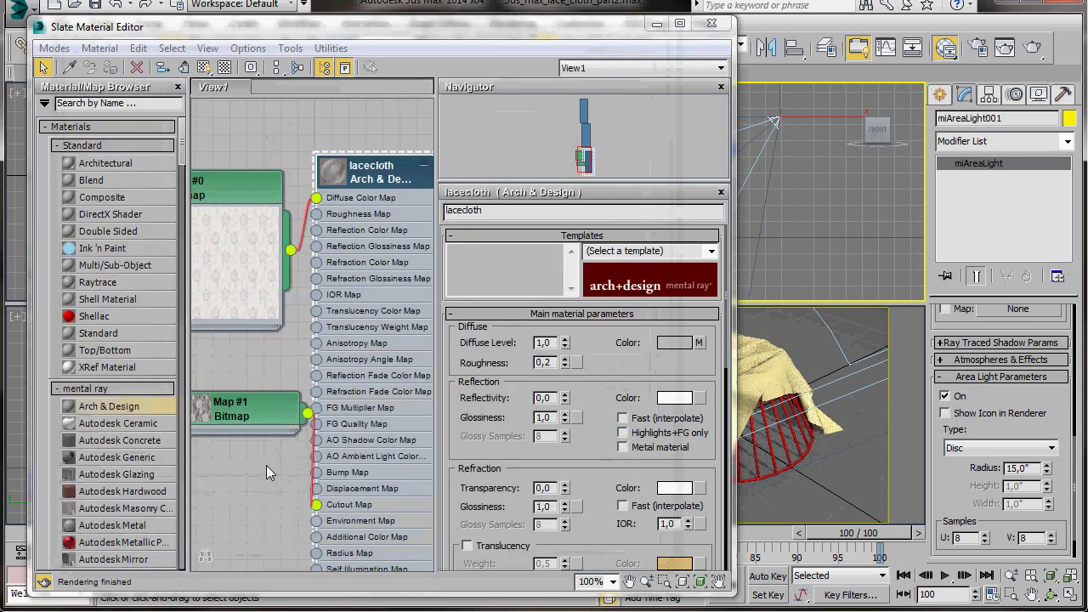
middle_drag(265, 465, 298, 459)
Step: Set the Map #1 mask bitmap's Tiling U and V to 3,0
drag(281, 409, 262, 502)
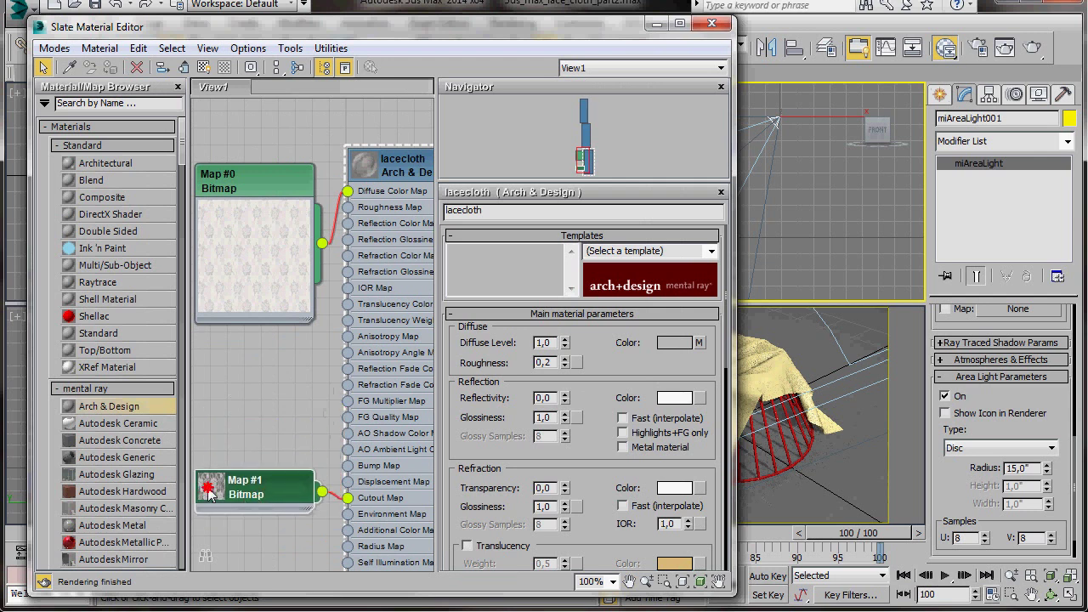
double_click(209, 495)
middle_drag(243, 431, 267, 327)
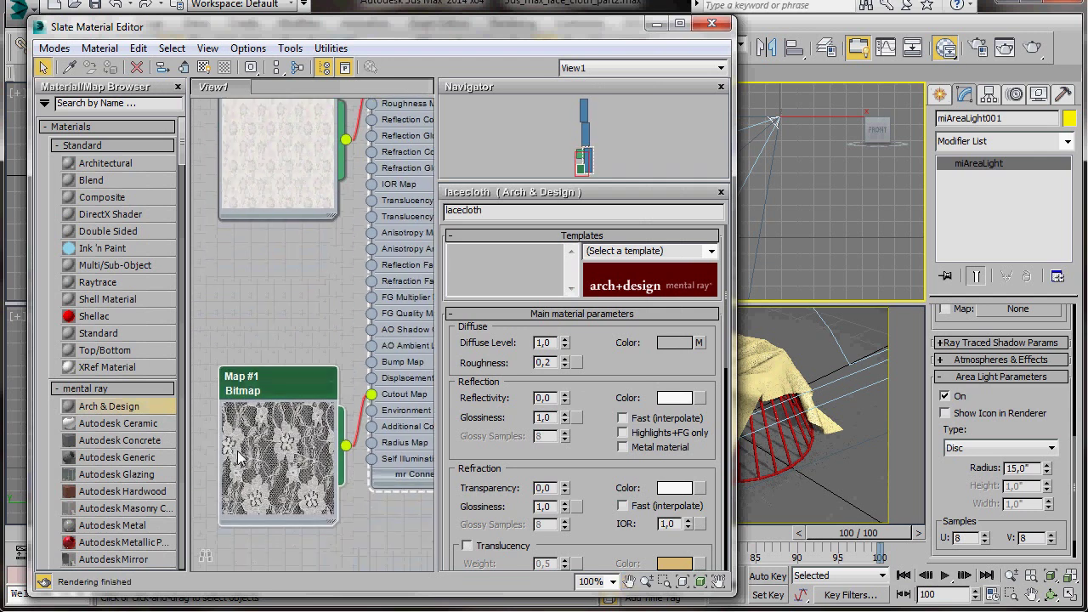
double_click(281, 389)
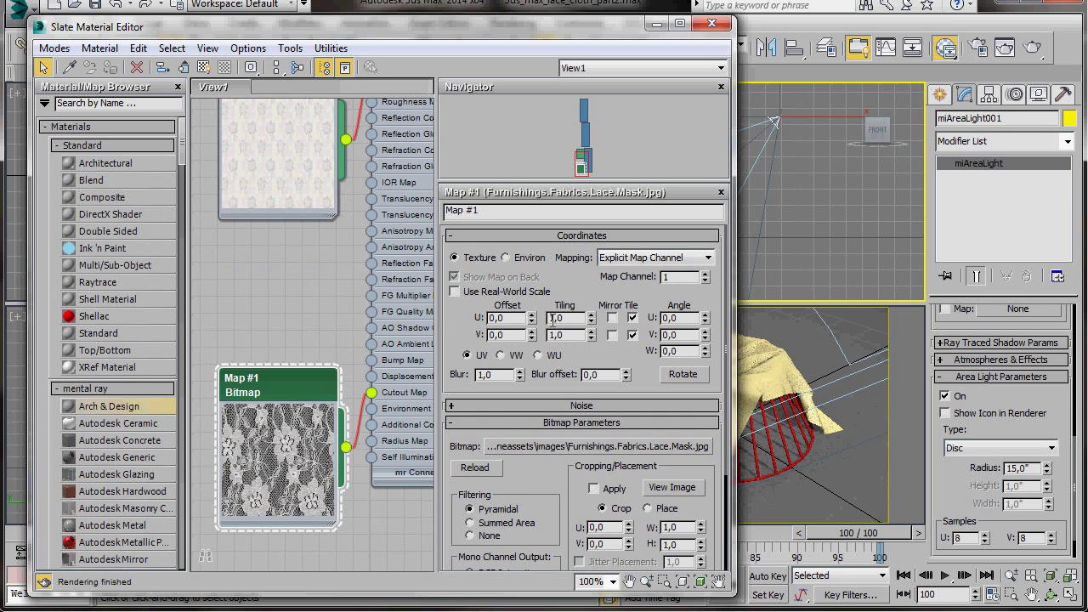
text(3)
double_click(554, 335)
text(3)
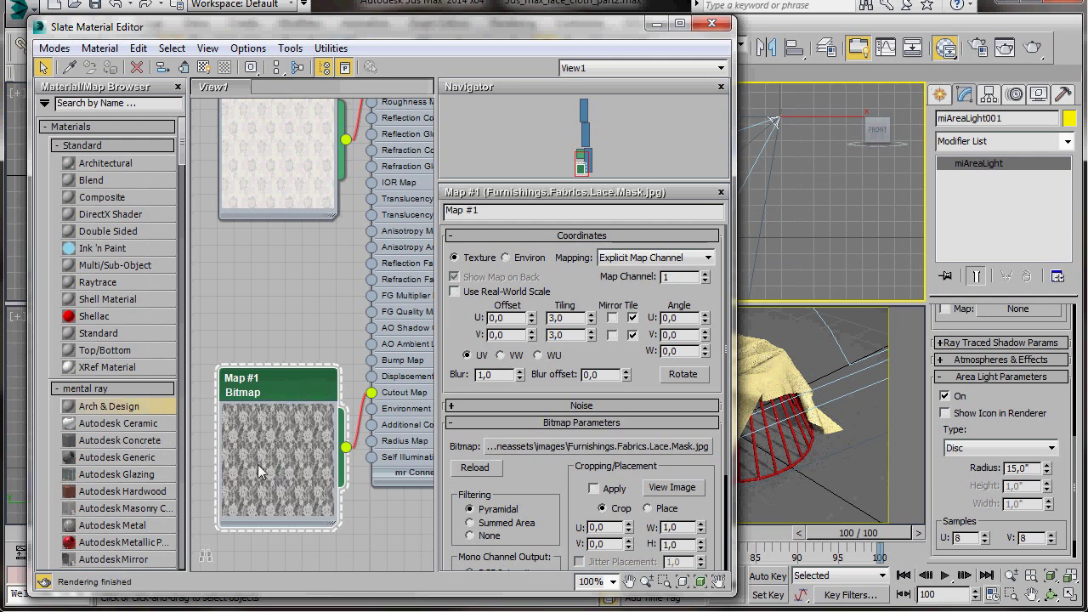
middle_drag(324, 298, 319, 323)
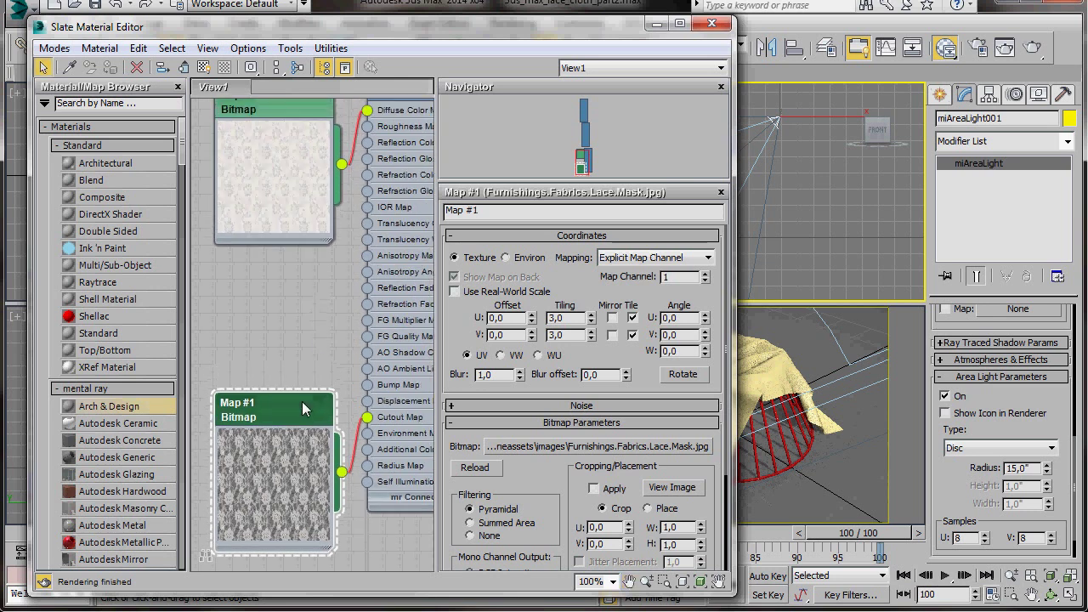
Step: Arrange the material nodes with Lay Out All - Vertical
drag(302, 402, 289, 353)
mouse_move(289, 165)
mouse_down()
mouse_move(277, 136)
mouse_move(279, 153)
mouse_up()
middle_drag(374, 276, 319, 334)
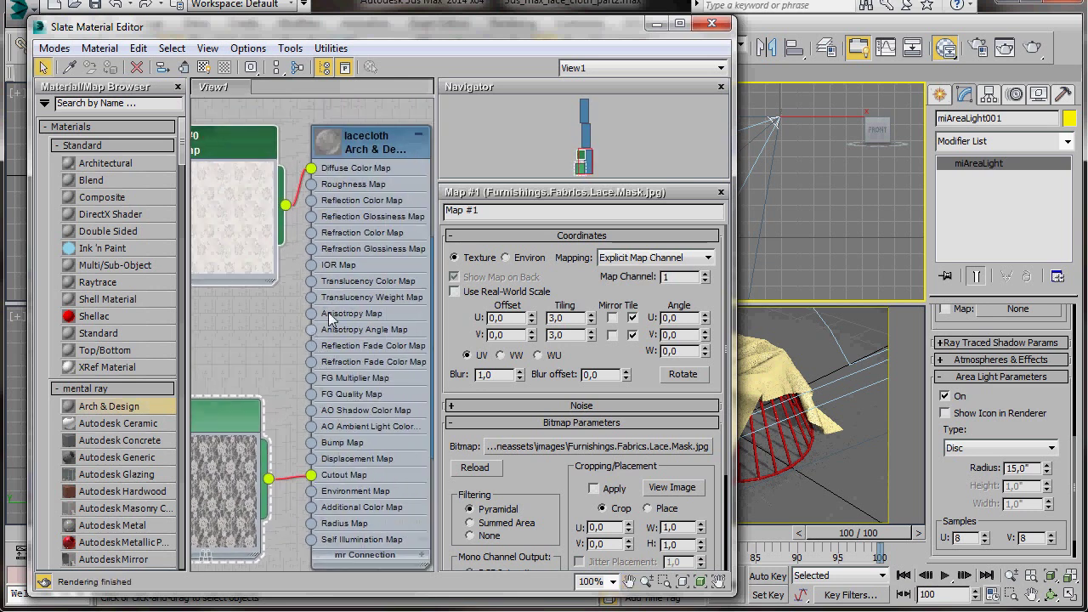
click(279, 69)
scroll(386, 400, up, 4)
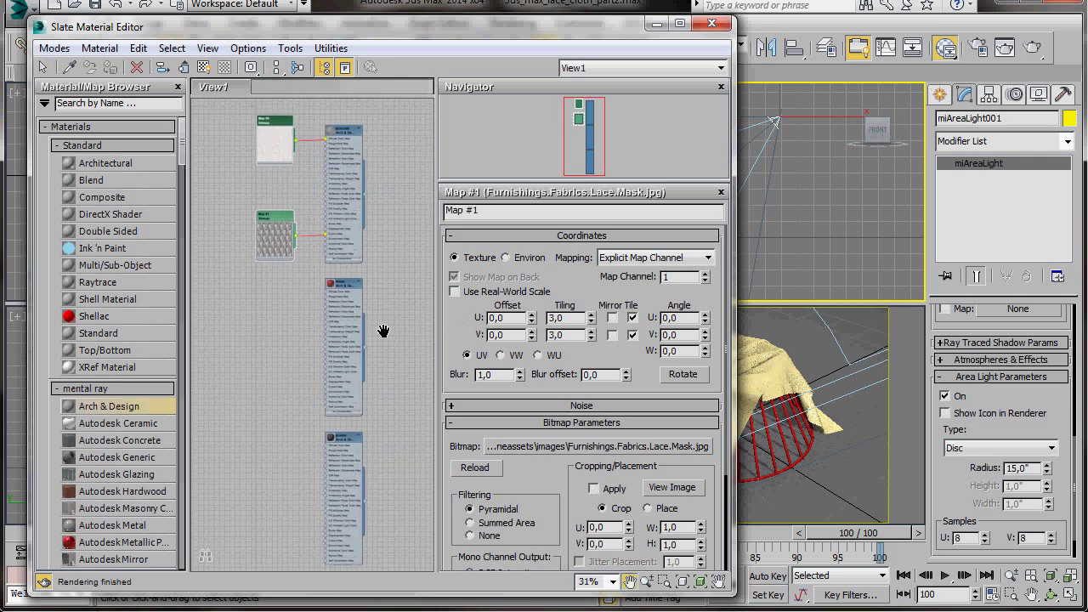
middle_drag(379, 305, 400, 361)
scroll(355, 220, up, 6)
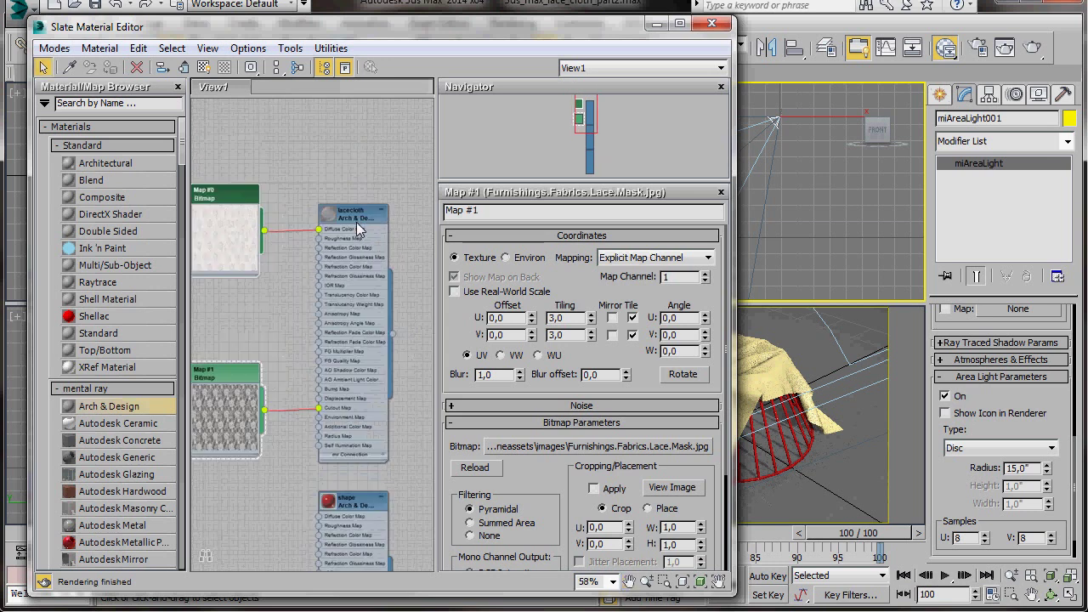
Step: Assign lacecloth to the draped cloth and show its shaded material in the viewport
double_click(355, 210)
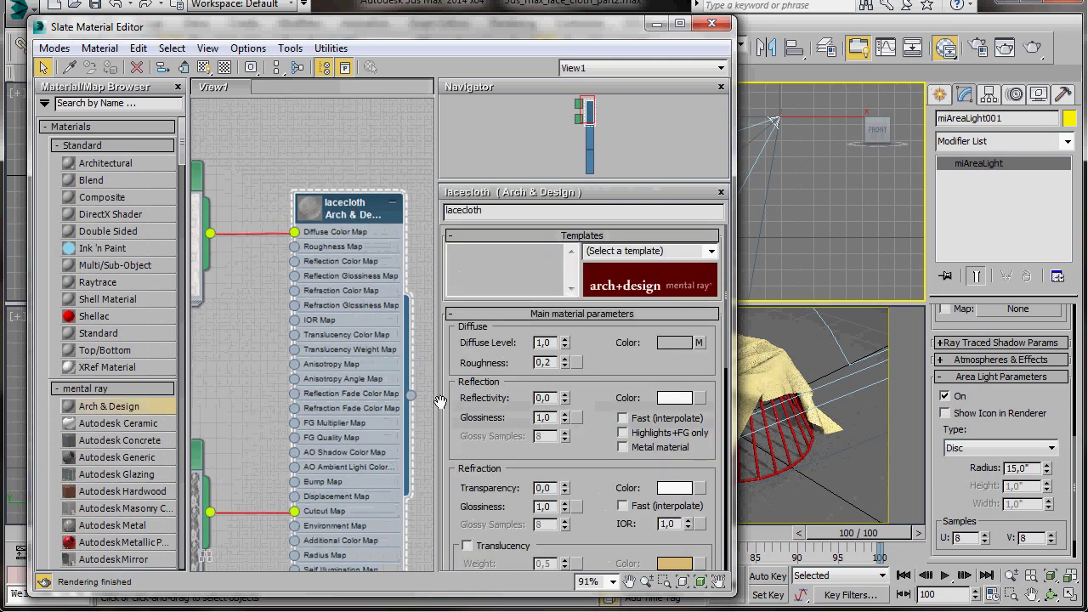
drag(413, 397, 770, 367)
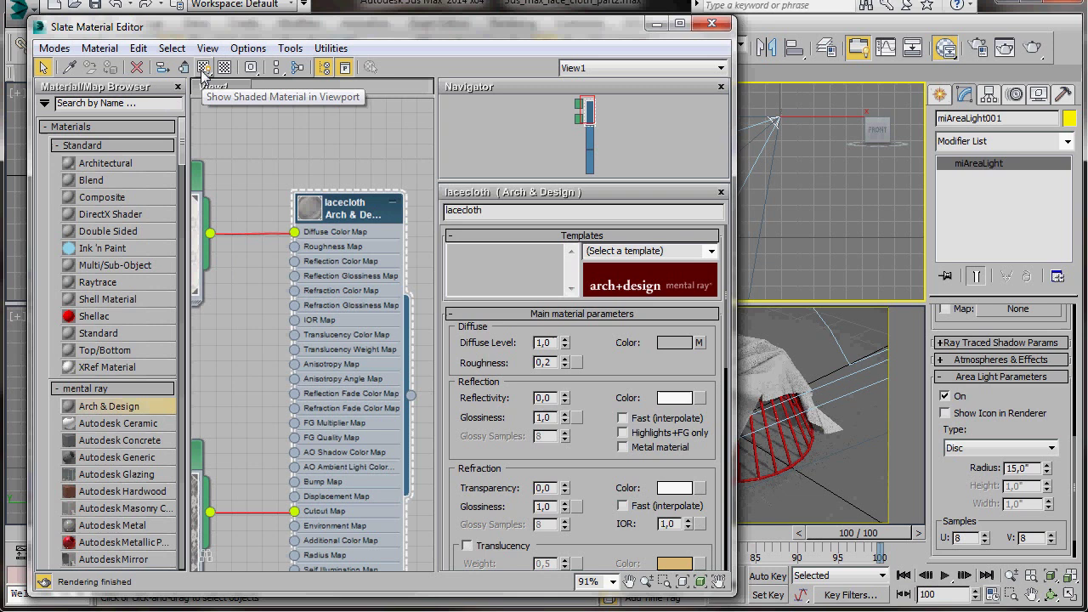
click(203, 68)
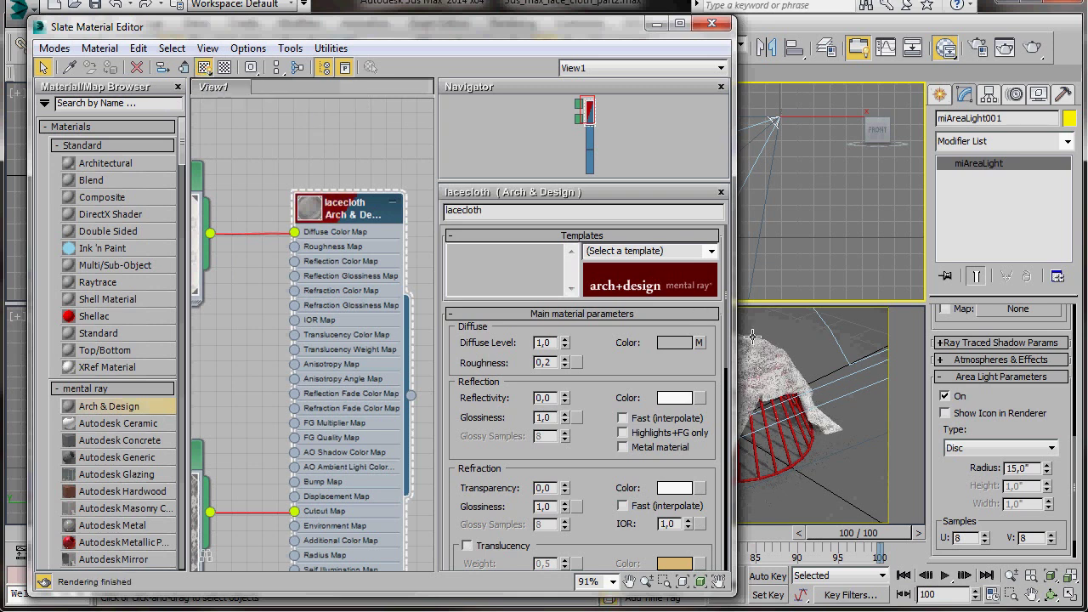
Step: Close the Slate Material Editor and select the cloth in the Camera001 viewport
click(712, 28)
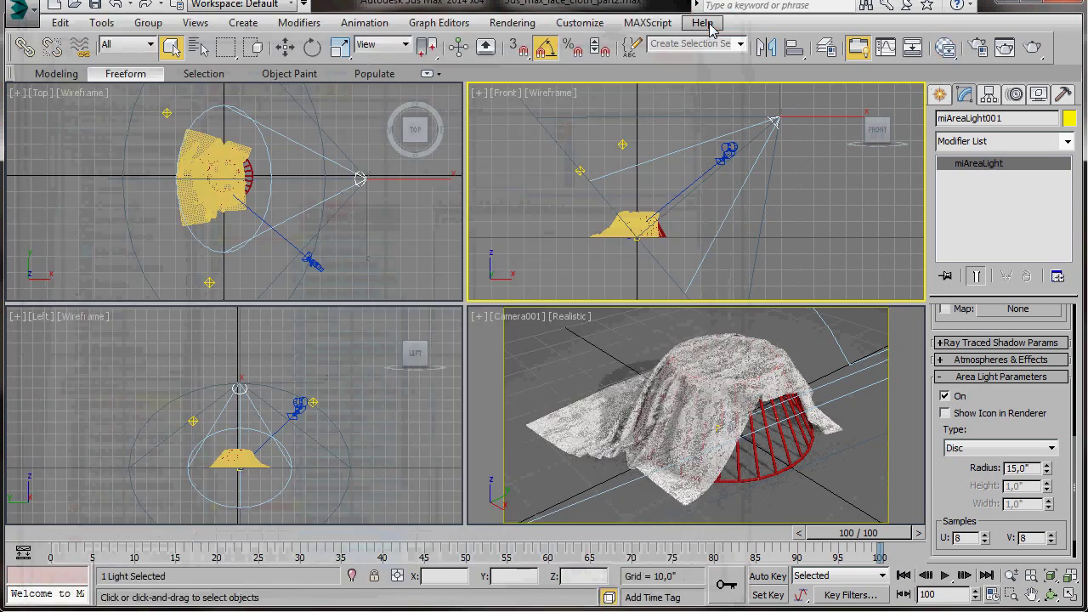
click(494, 337)
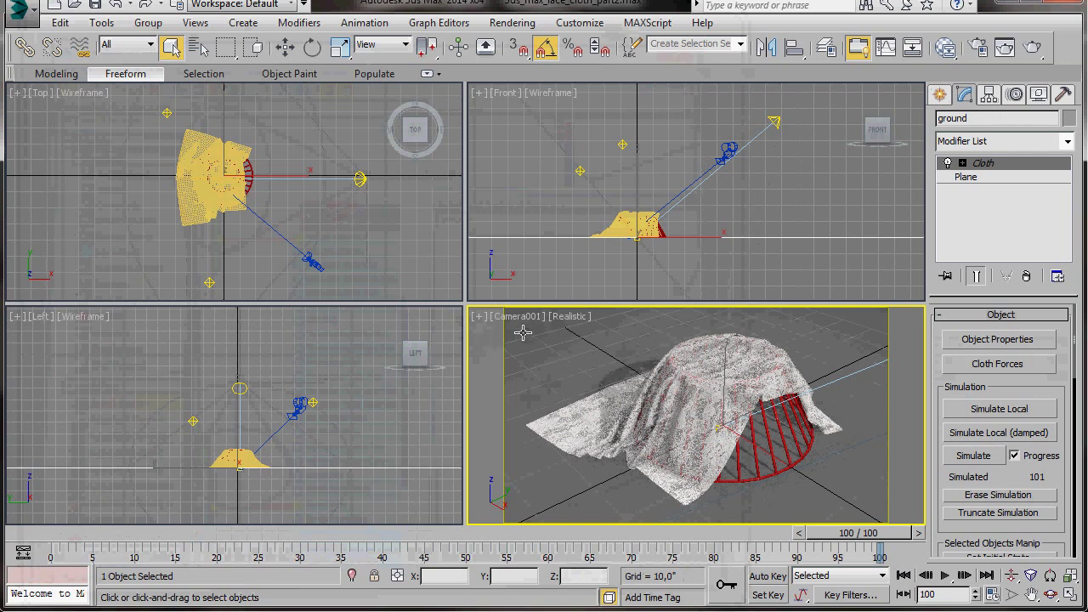
Step: Render Camera001 with mental ray to show the lace cloth with cutouts over the red frame
click(1033, 52)
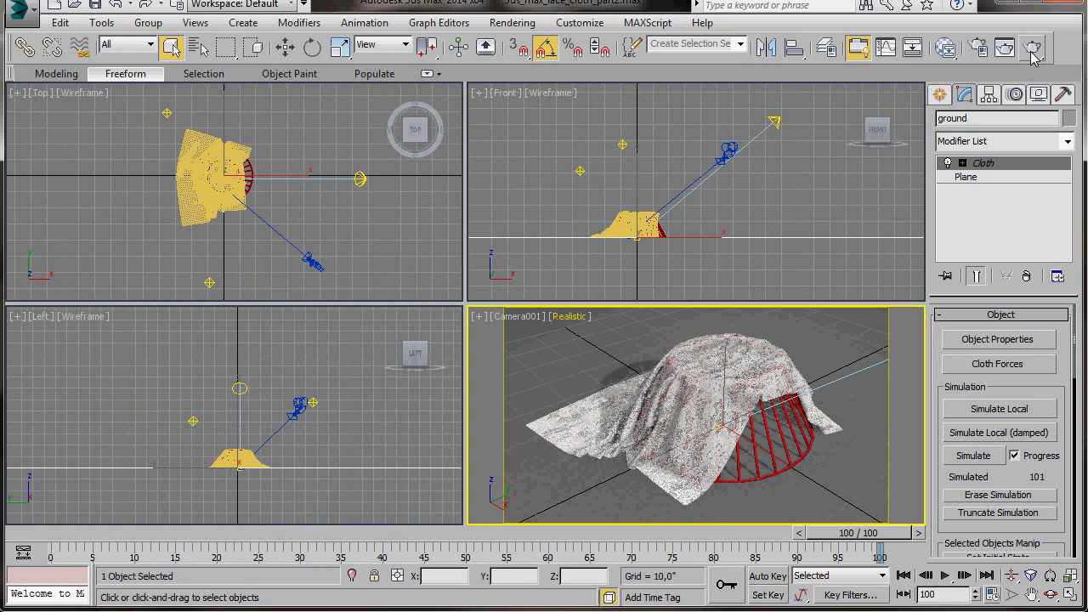